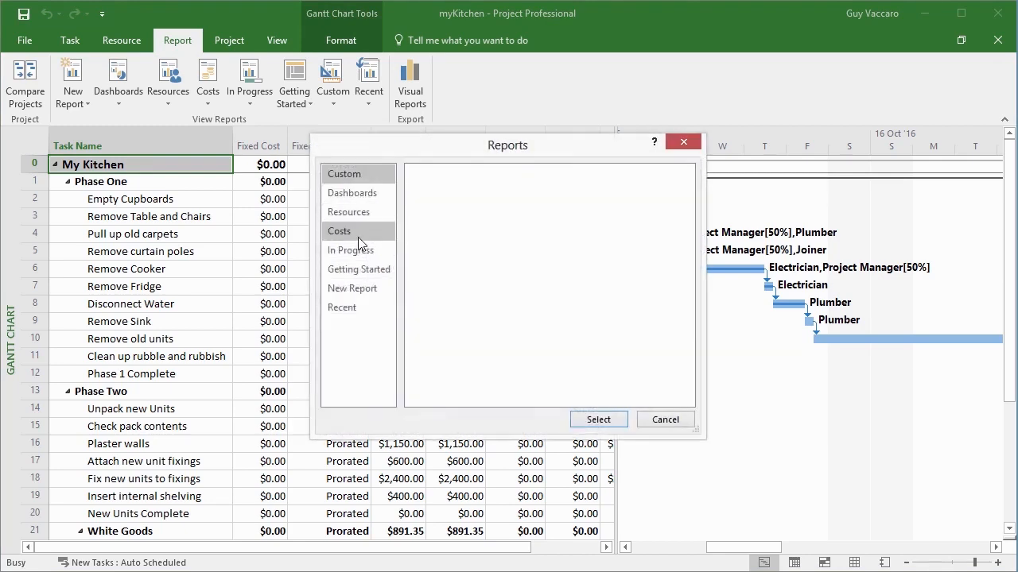
left_click(357, 212)
left_click(352, 192)
left_click(672, 421)
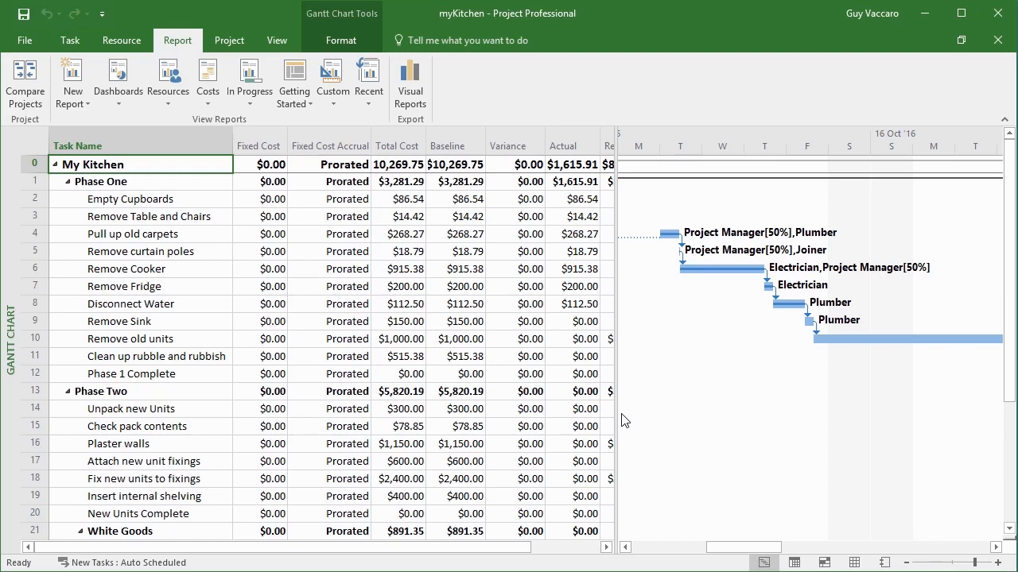
Step: Create a new chart report named GuysKitchenReport1 and filter its chart to All Tasks
left_click(86, 104)
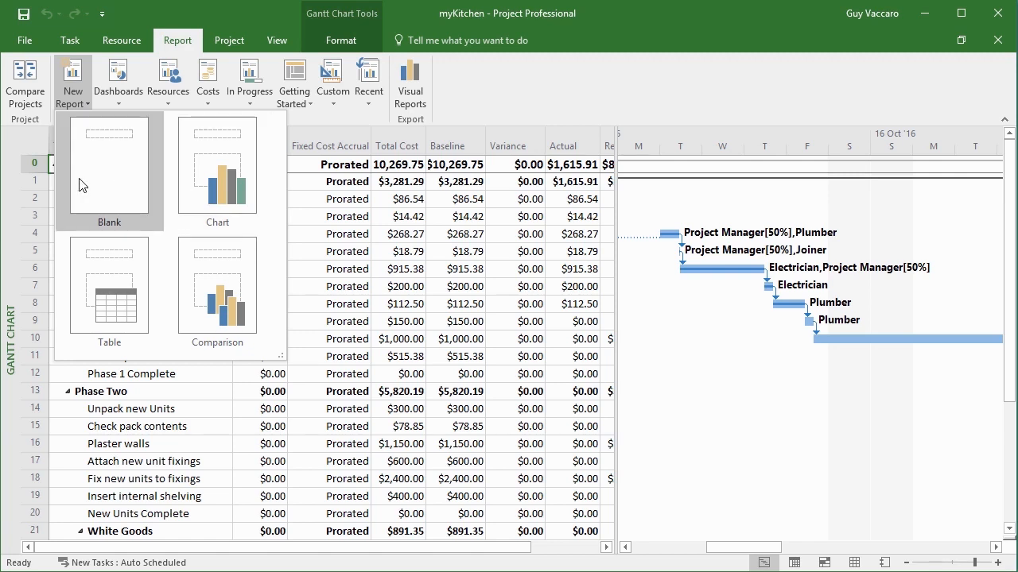
left_click(224, 195)
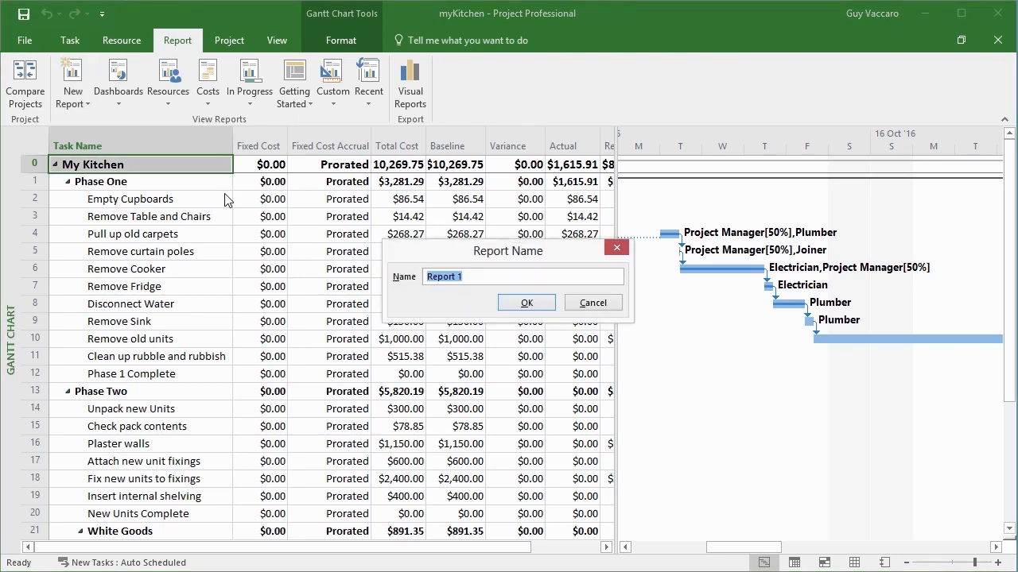
type("GuysKitchenReport1")
left_click(526, 303)
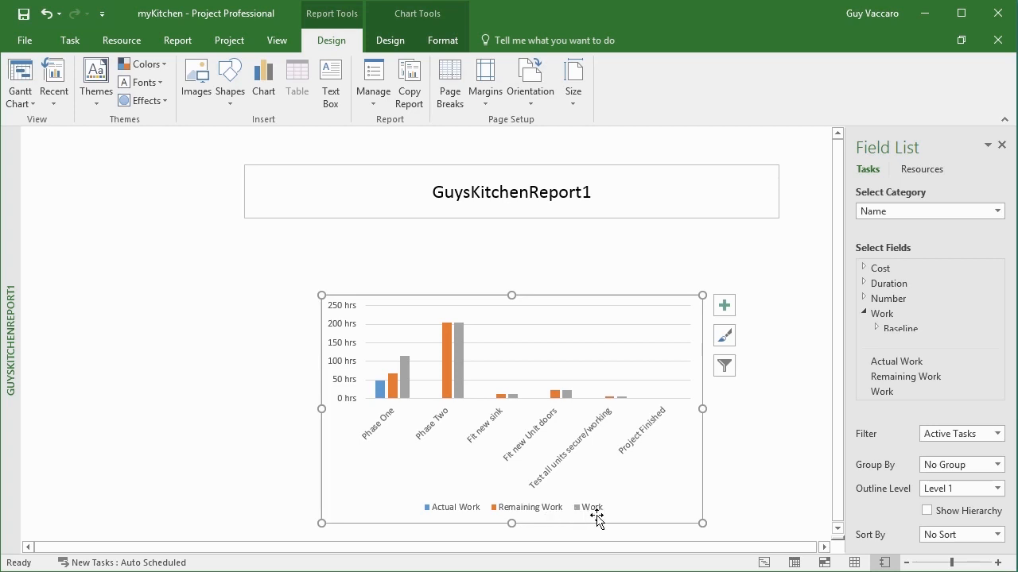
left_click(997, 434)
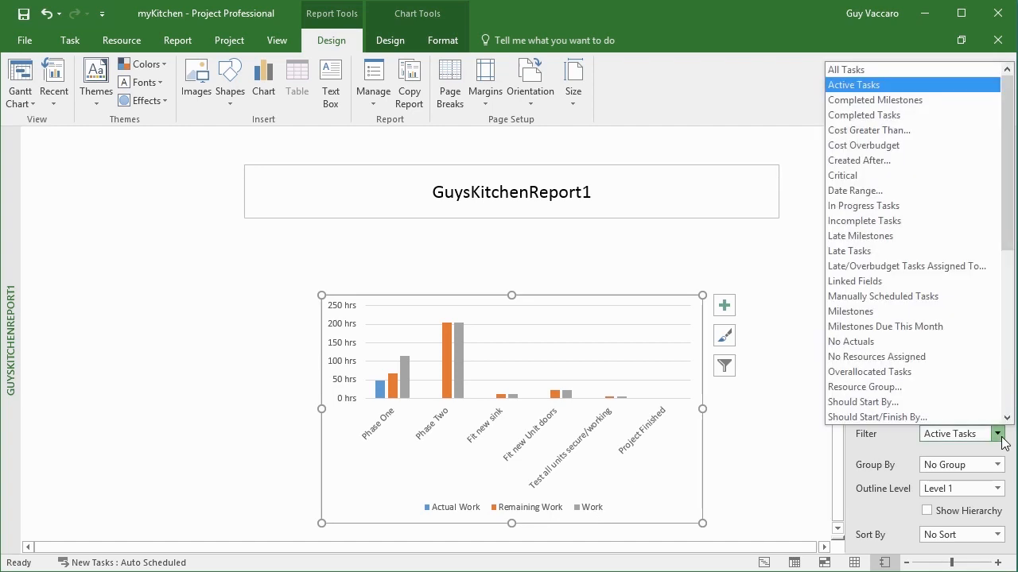
left_click(871, 70)
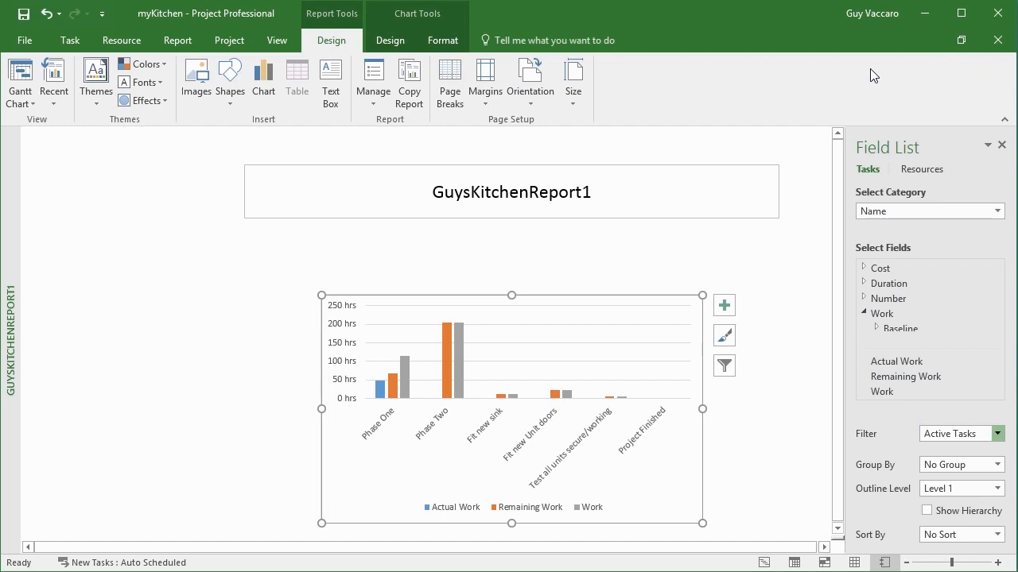
Step: Base the chart on resource data and remove the Remaining Work field from it
left_click(924, 169)
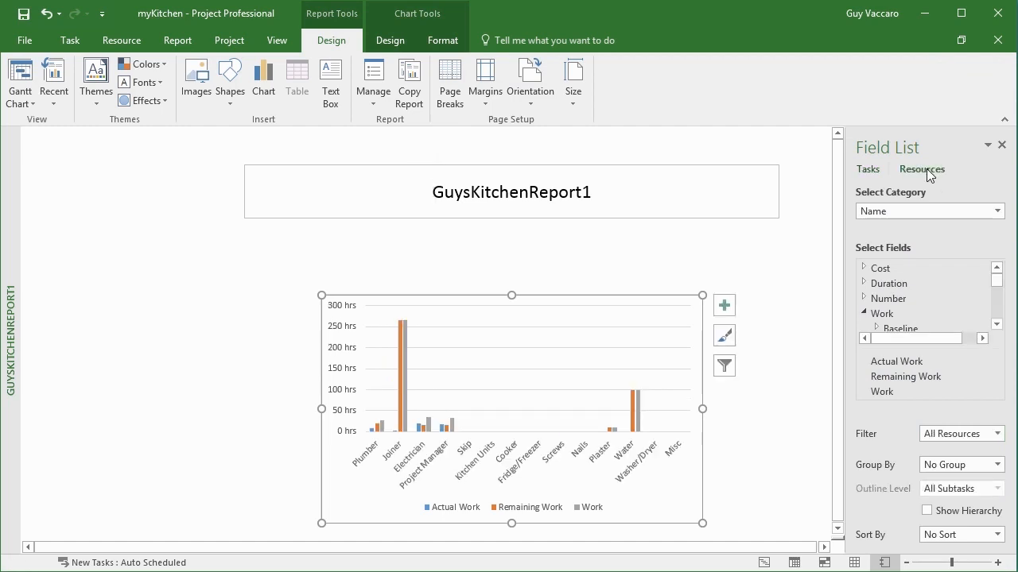
left_click(996, 324)
left_click(996, 323)
left_click(996, 324)
left_click(996, 324)
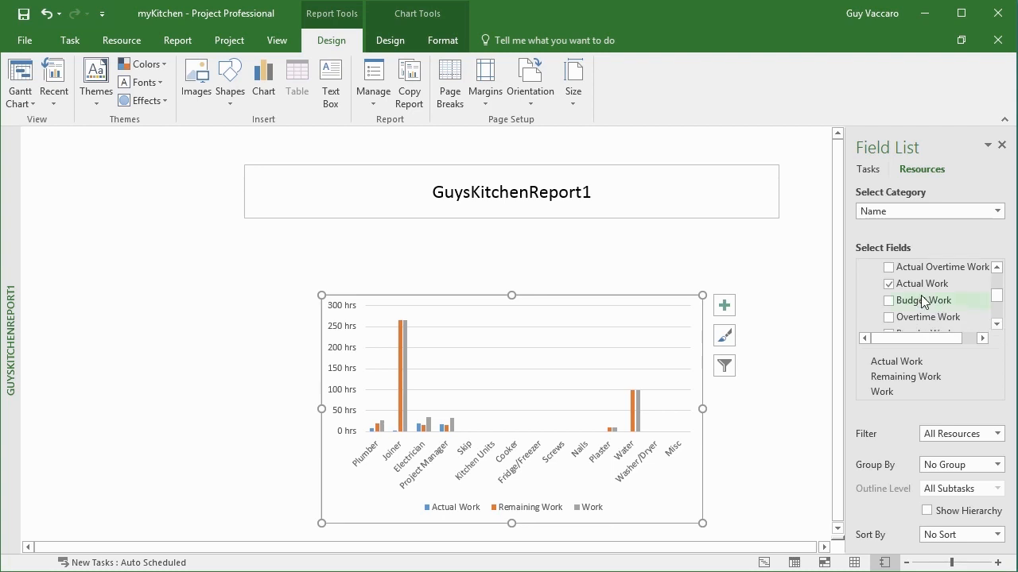
left_click(998, 325)
left_click(998, 324)
left_click(998, 324)
left_click(997, 324)
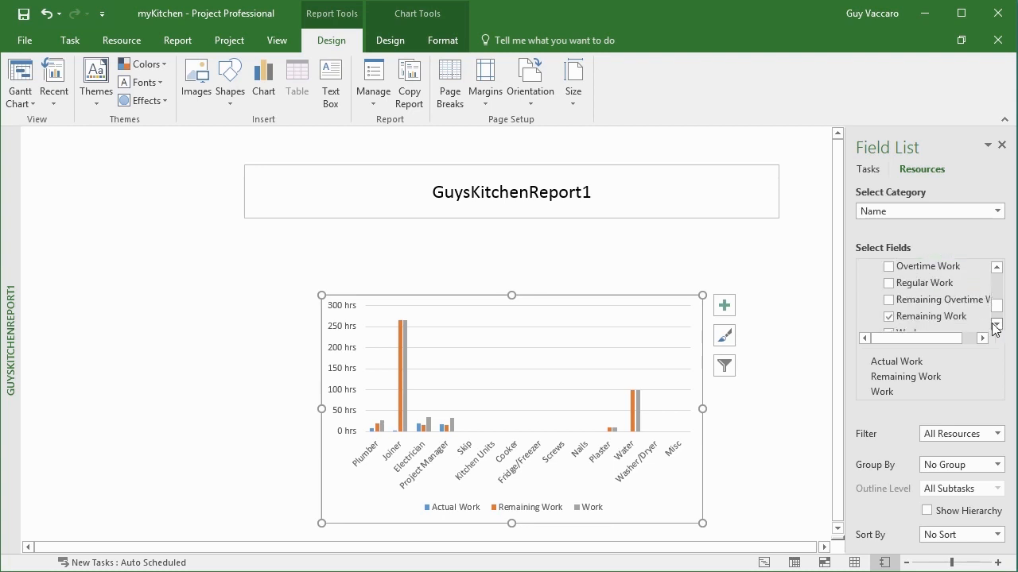
left_click(890, 318)
left_click_drag(998, 320, 1000, 331)
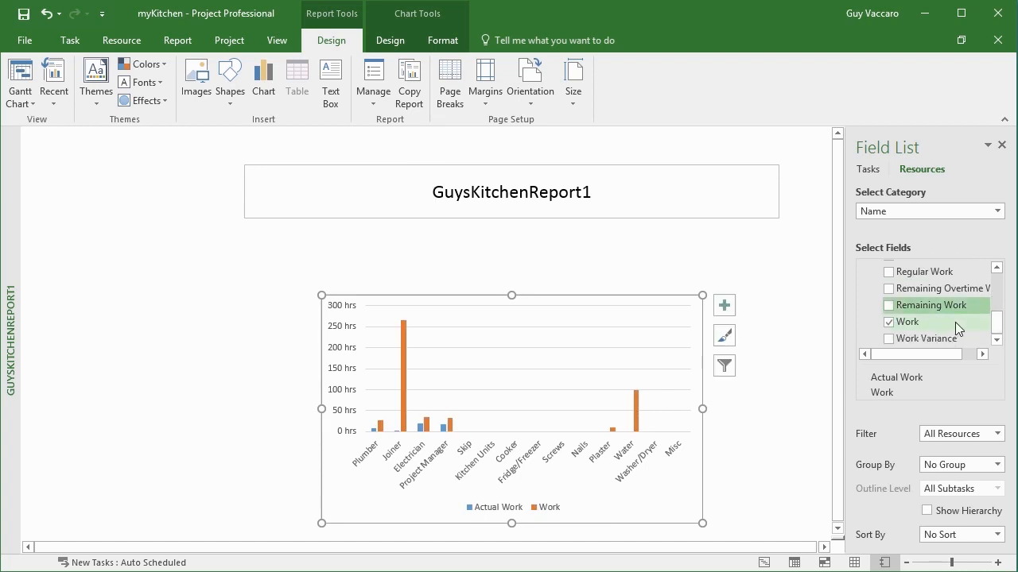
mouse_move(997, 324)
left_mouse_down()
mouse_move(994, 280)
mouse_move(994, 323)
left_mouse_up()
left_click_drag(997, 324, 995, 272)
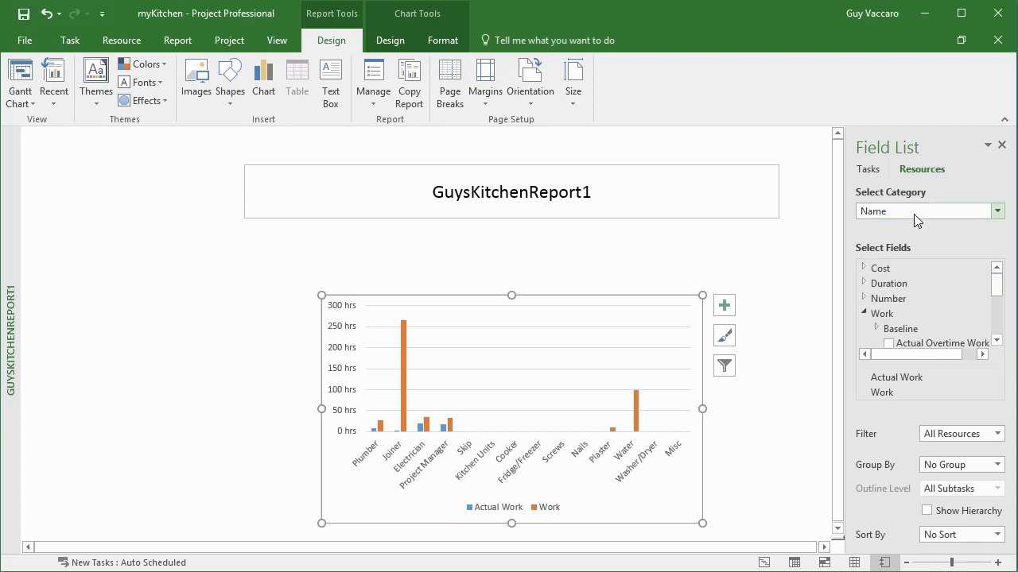
Step: Return the chart to task data and review the category choices available for its axis
left_click(917, 214)
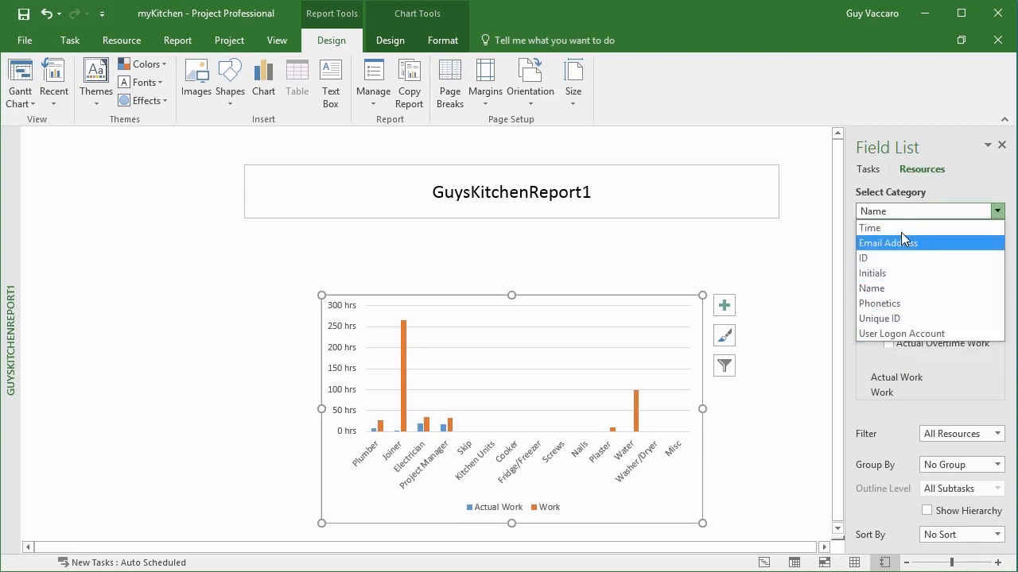
left_click(868, 172)
left_click(885, 213)
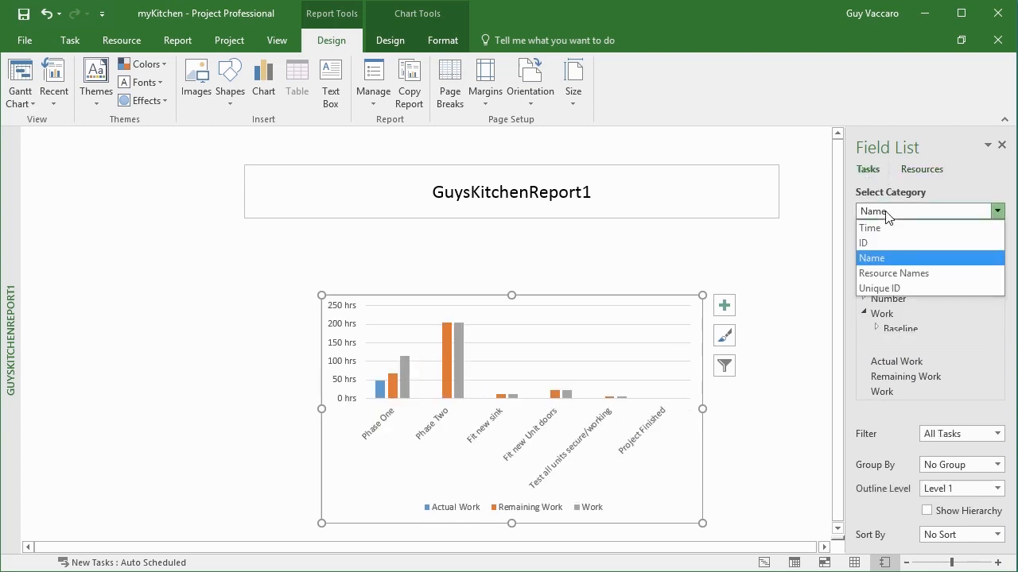
left_click(874, 176)
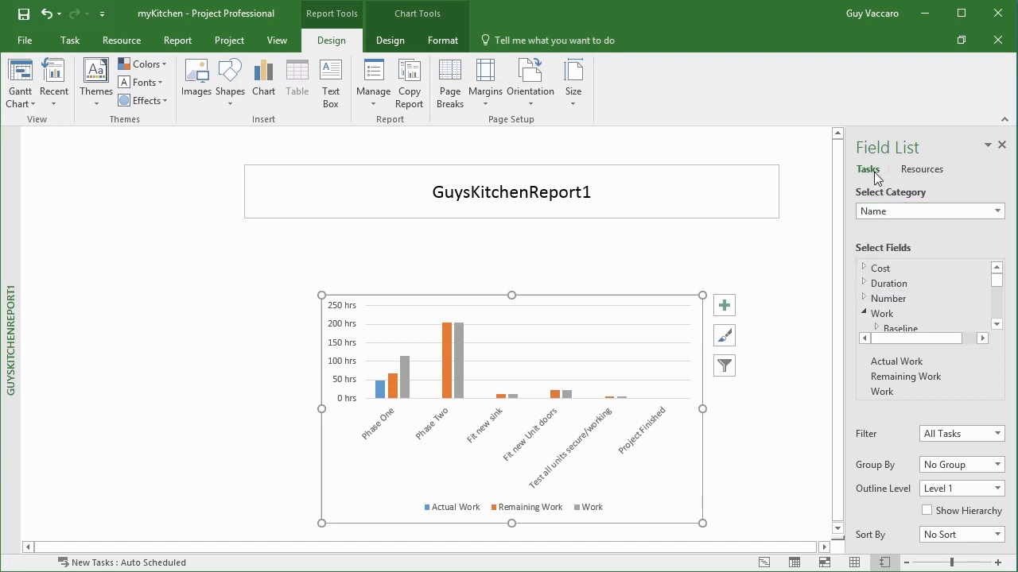
left_click(882, 210)
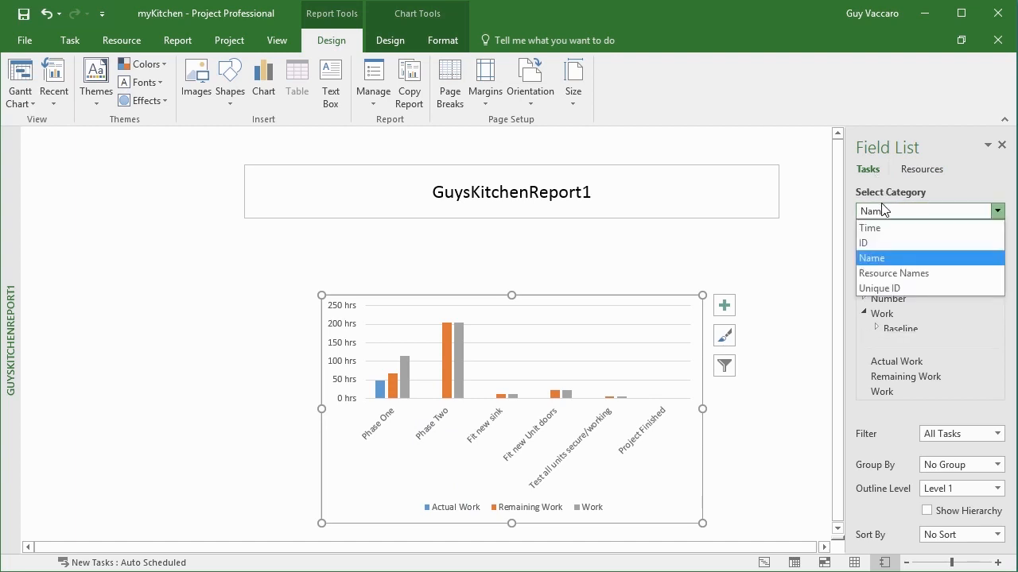
left_click(925, 208)
Step: Remove Remaining Work from the task chart's fields, keeping Actual Work and Work selected
scroll(993, 304, "down", 5)
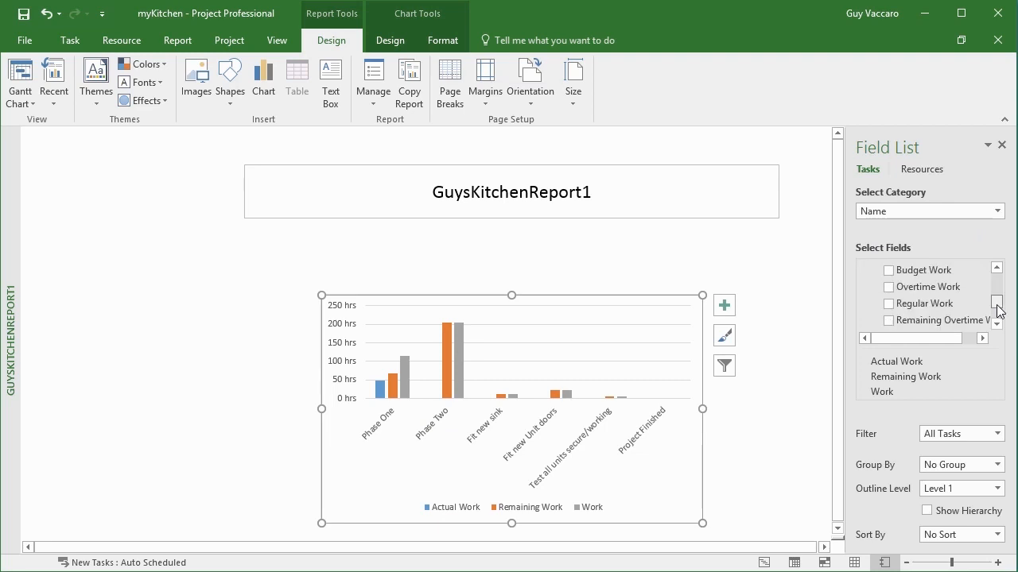
left_click(889, 290)
left_click(890, 318)
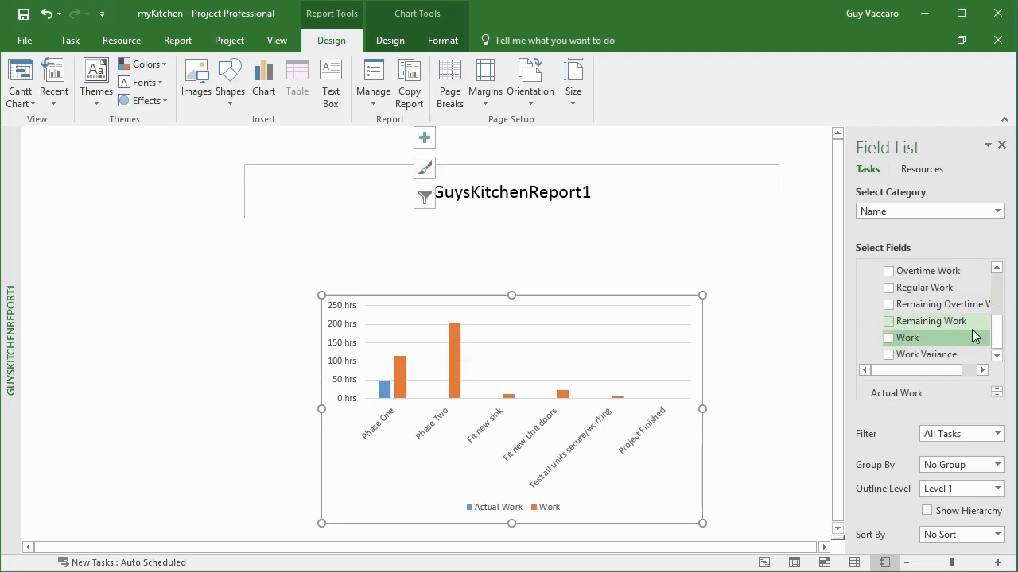
mouse_move(998, 332)
left_mouse_down()
mouse_move(1000, 280)
mouse_move(995, 328)
left_mouse_up()
left_click(913, 345)
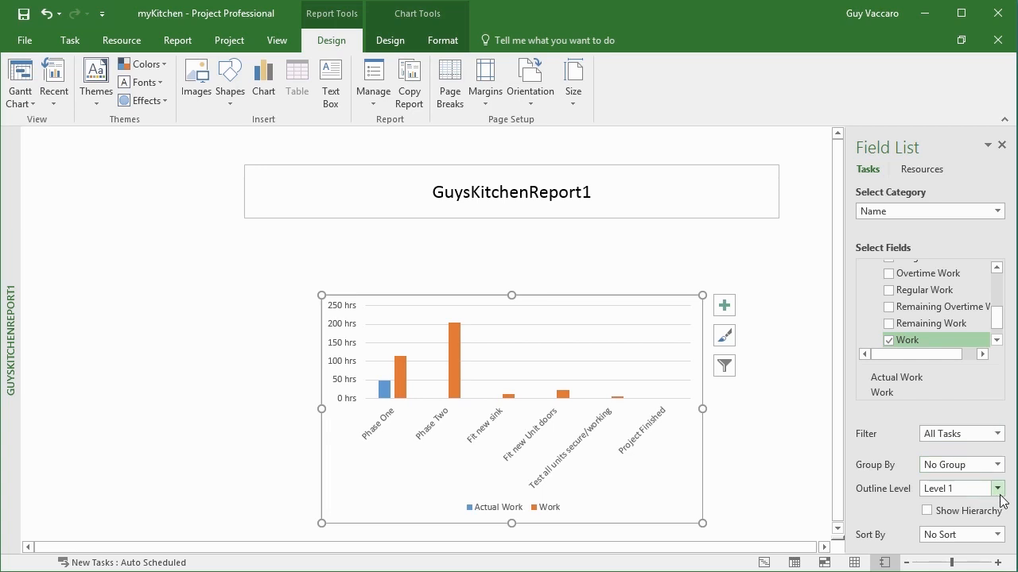
Step: Sort the chart by Actual Work in descending order and finally change the sort field to Work
left_click(996, 535)
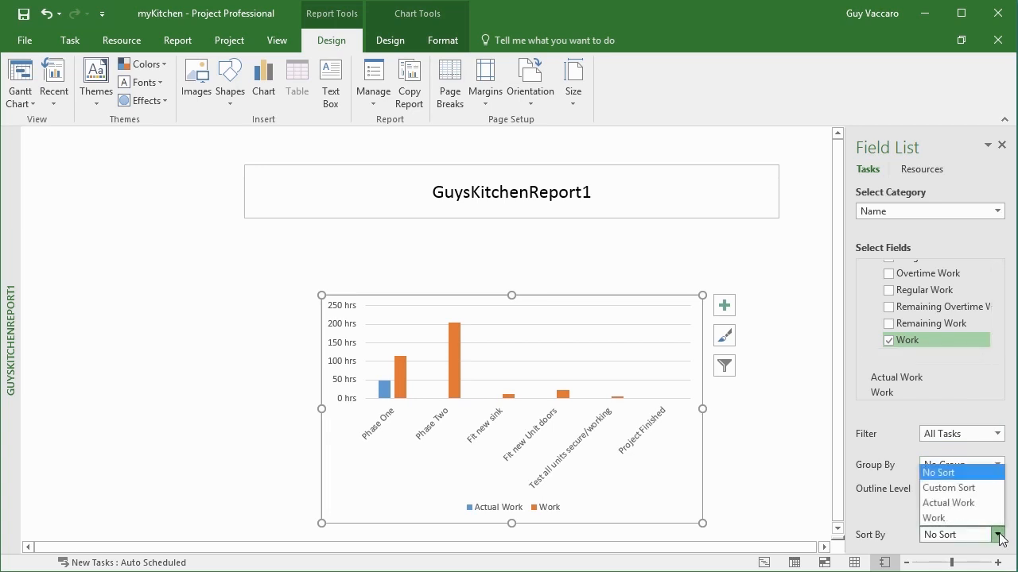
left_click(969, 509)
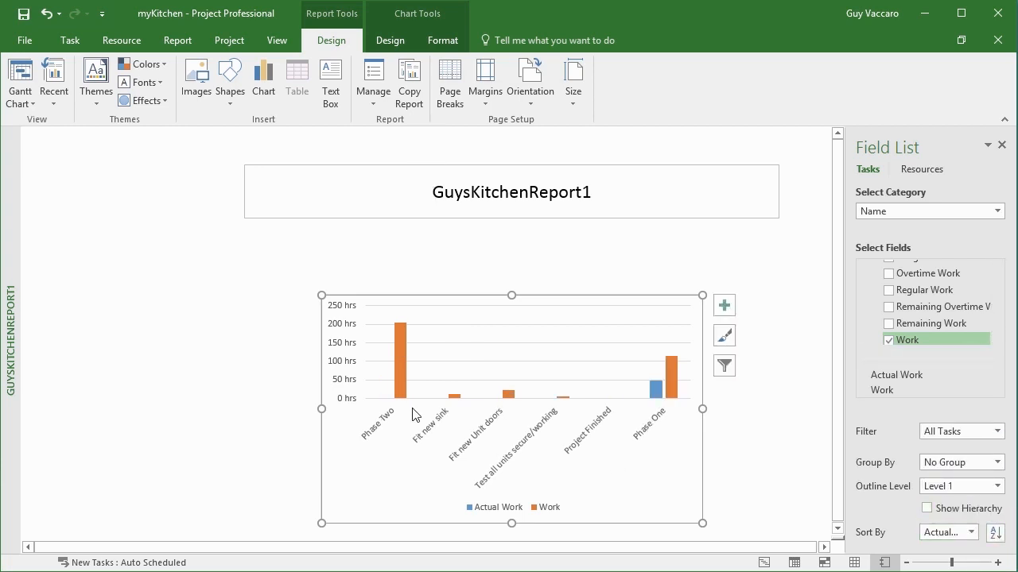
left_click(994, 534)
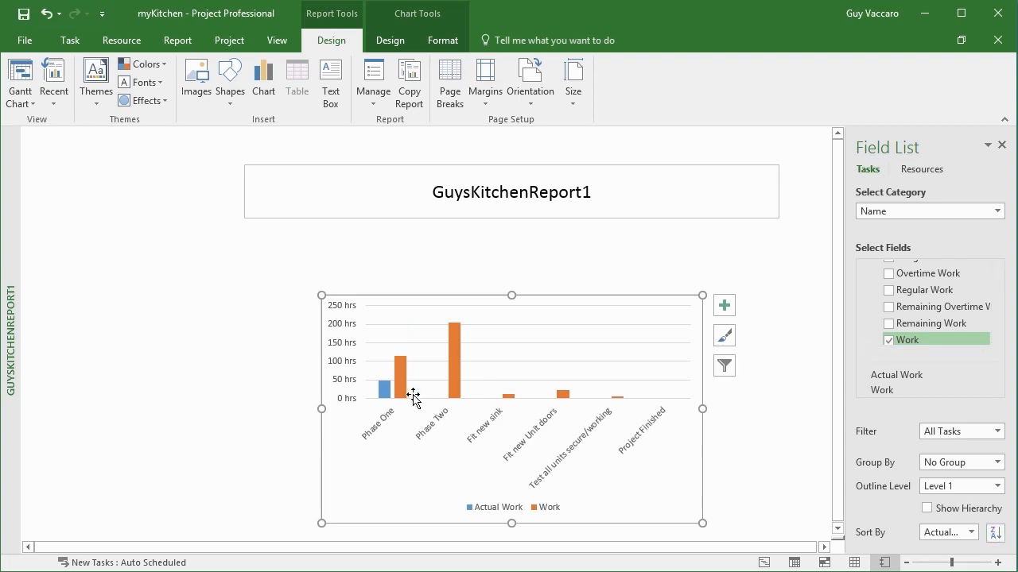
left_click(972, 533)
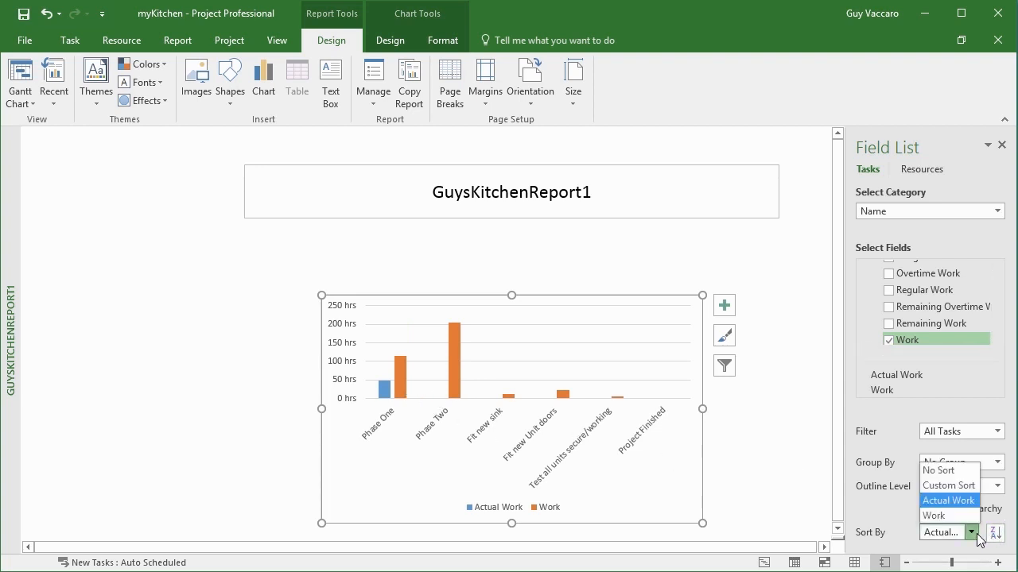
left_click(946, 516)
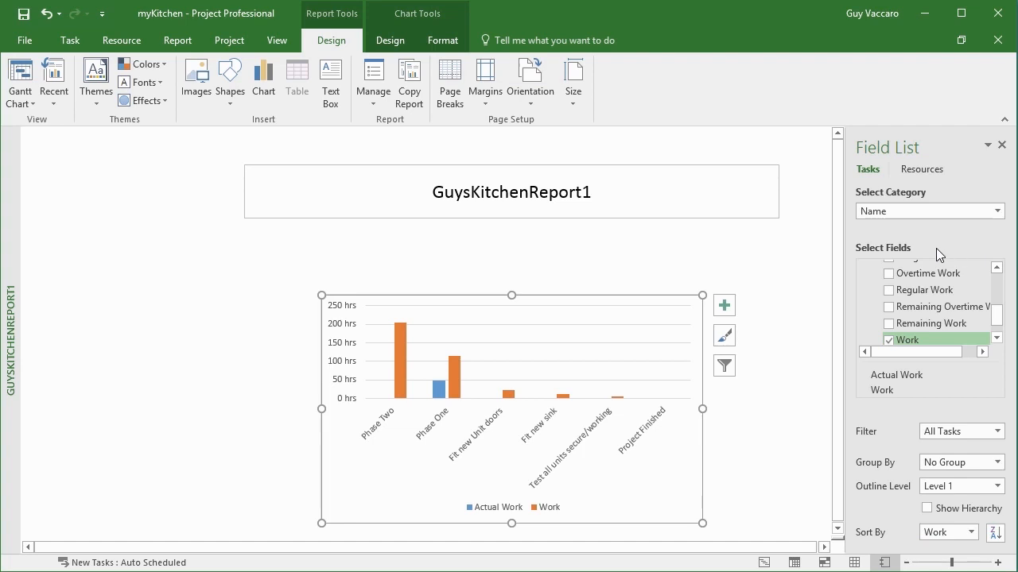
Step: Move the report title box to the upper-left corner of the page and space its text as Guys Kitchen Report 1
left_click(414, 213)
mouse_move(430, 164)
left_mouse_down()
mouse_move(337, 162)
mouse_move(244, 140)
left_mouse_up()
left_click(343, 169)
left_click(283, 167)
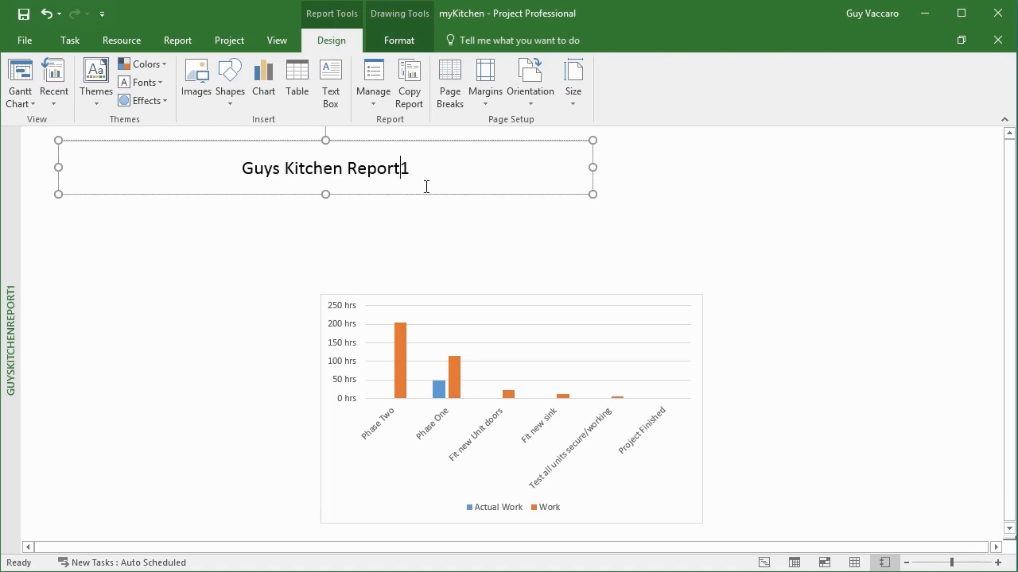
Step: Move the chart directly beneath the title box and enlarge it to about the title's width
left_click_drag(547, 296, 284, 209)
left_click_drag(438, 437, 587, 505)
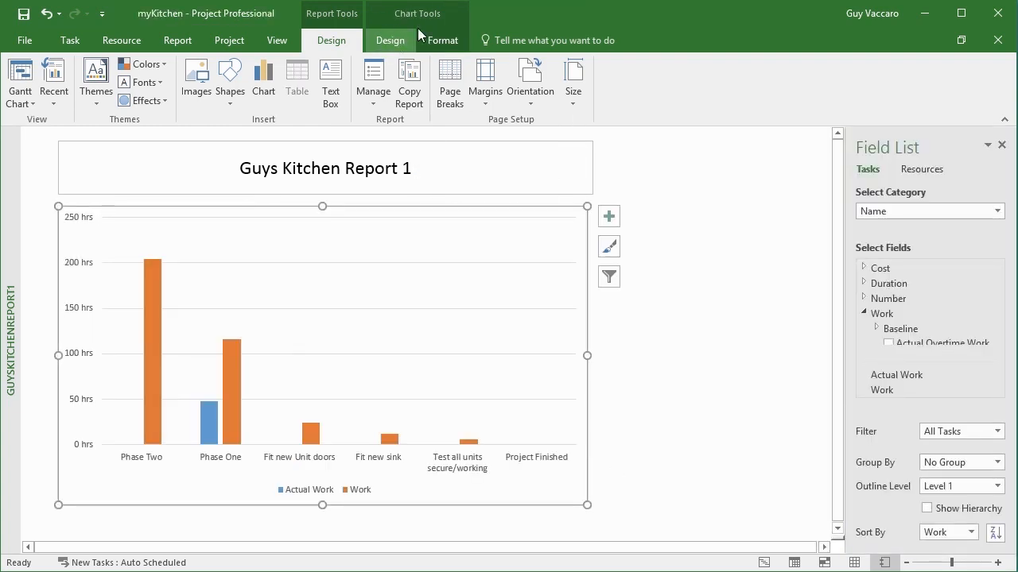
left_click(636, 171)
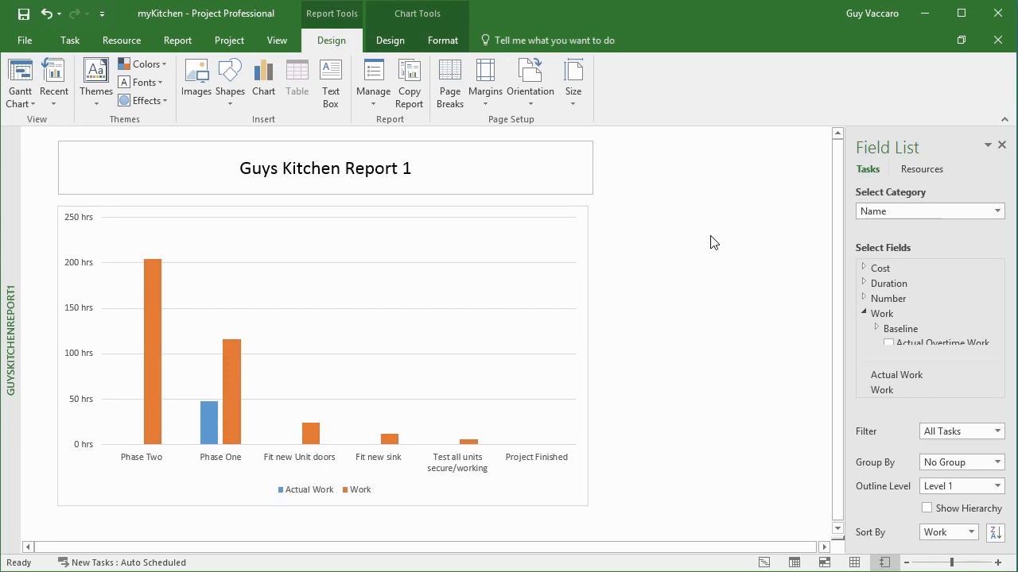
Step: Recolor the chart with the fourth Colorful palette, starting with green and blue, and apply the dark gradient chart style
left_click(587, 246)
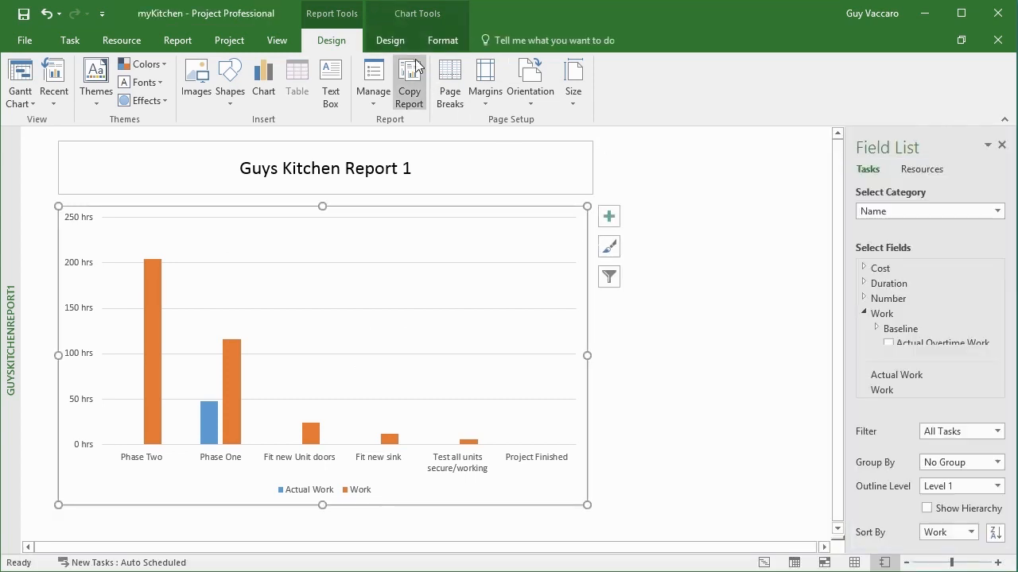
left_click(402, 40)
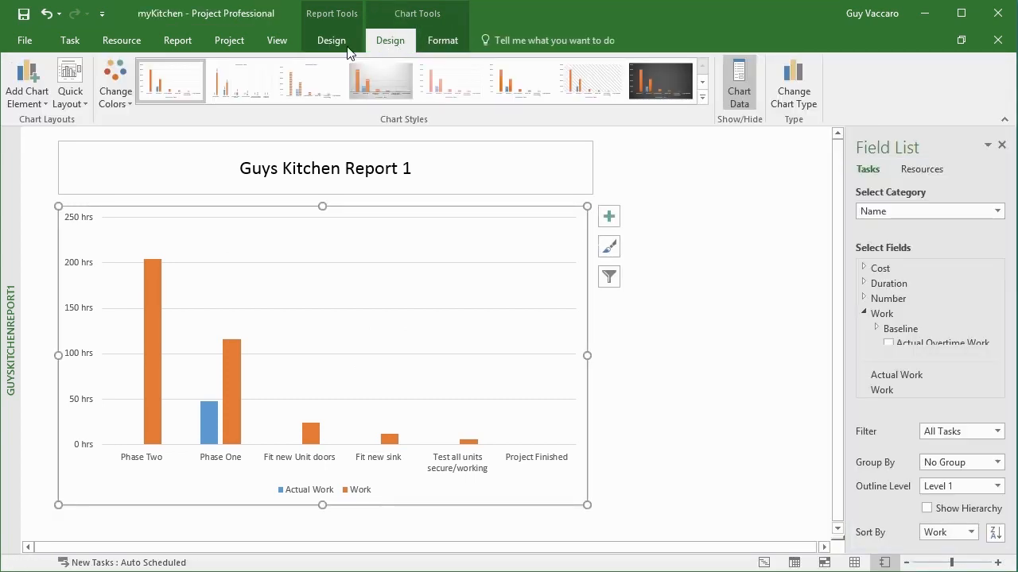
left_click(128, 103)
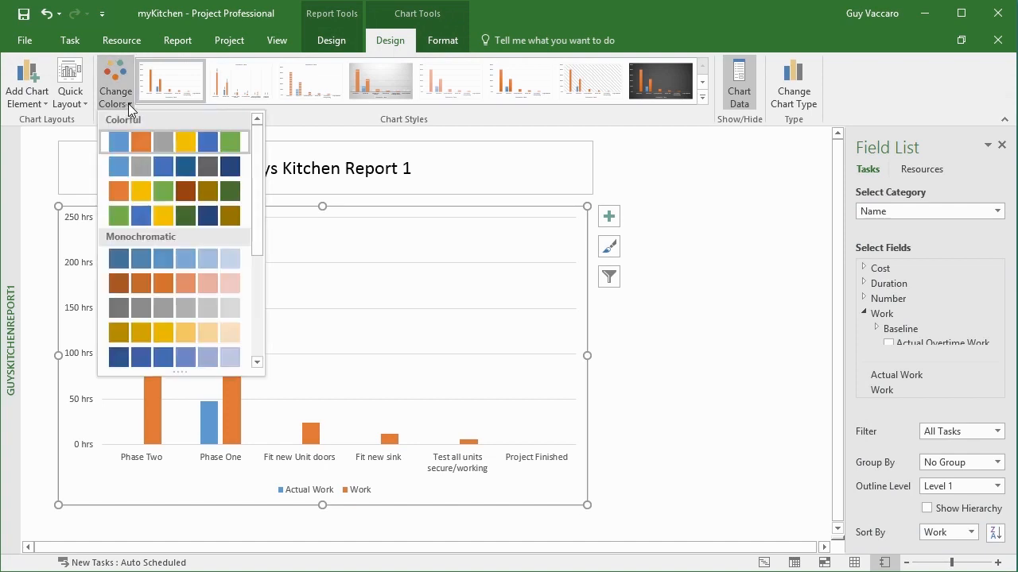
left_click(139, 224)
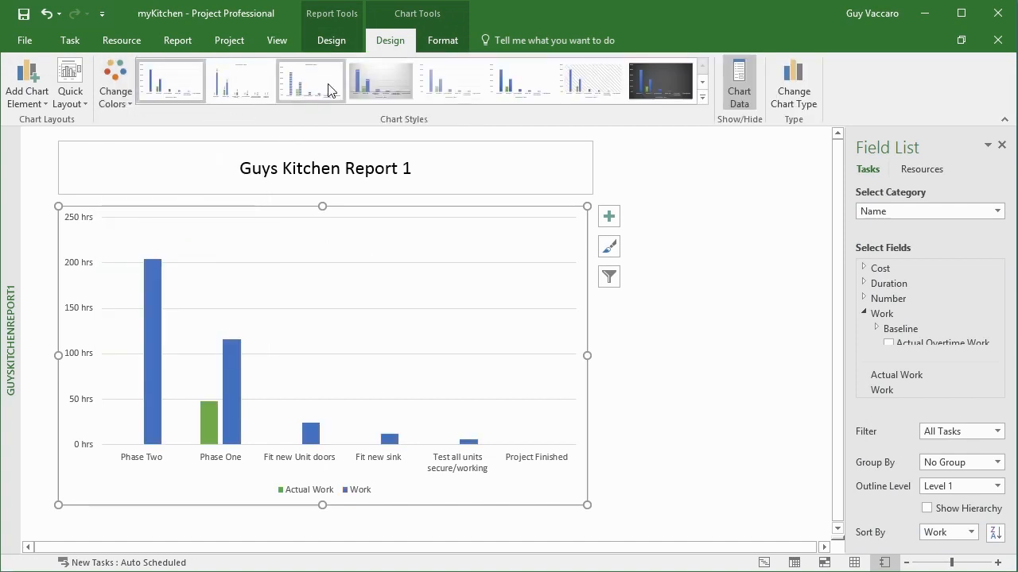
left_click(666, 83)
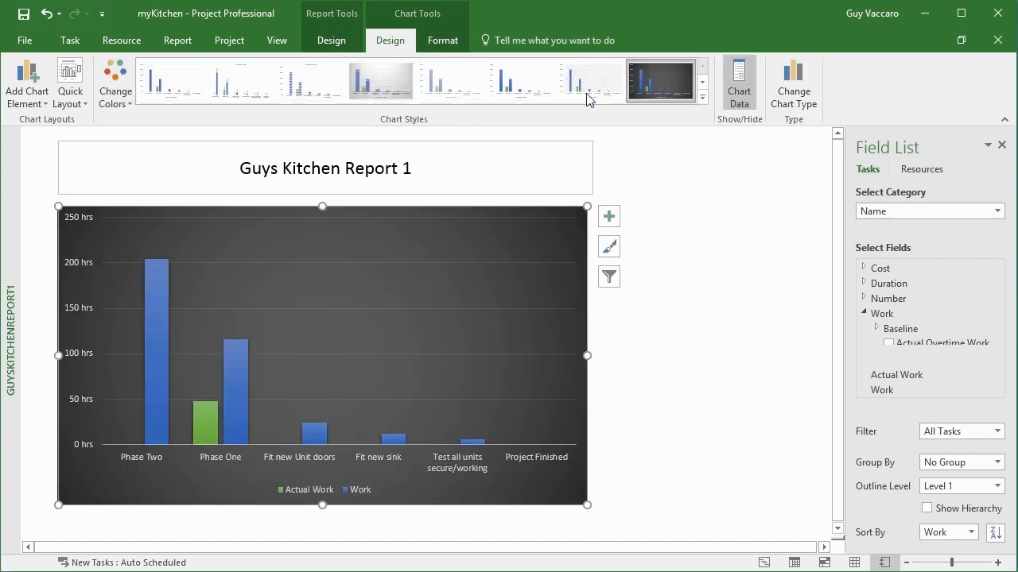
Step: Apply the quick layout with axis titles on both axes and a legend beside the plot, and select the horizontal axis title
left_click(85, 107)
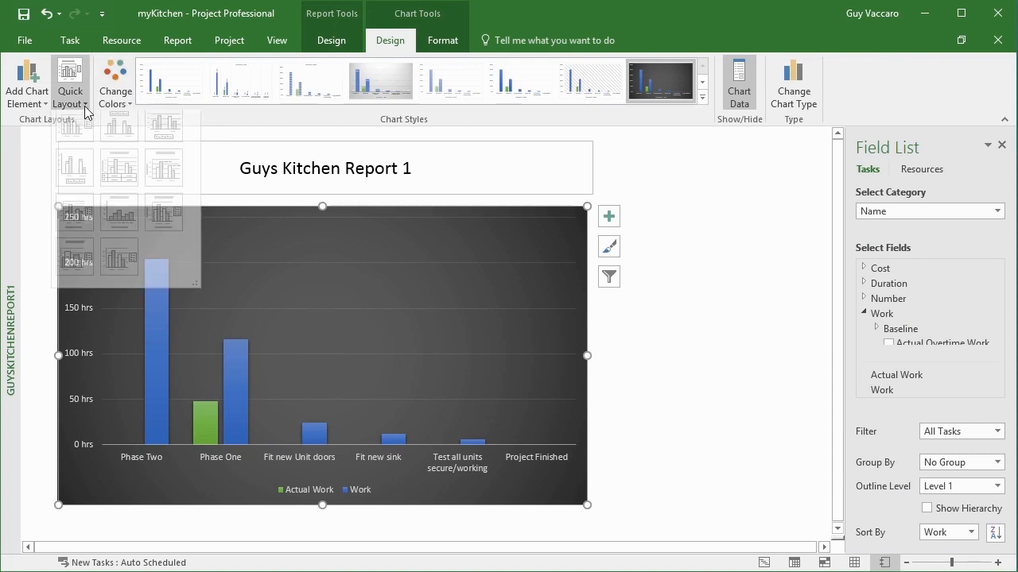
left_click(70, 222)
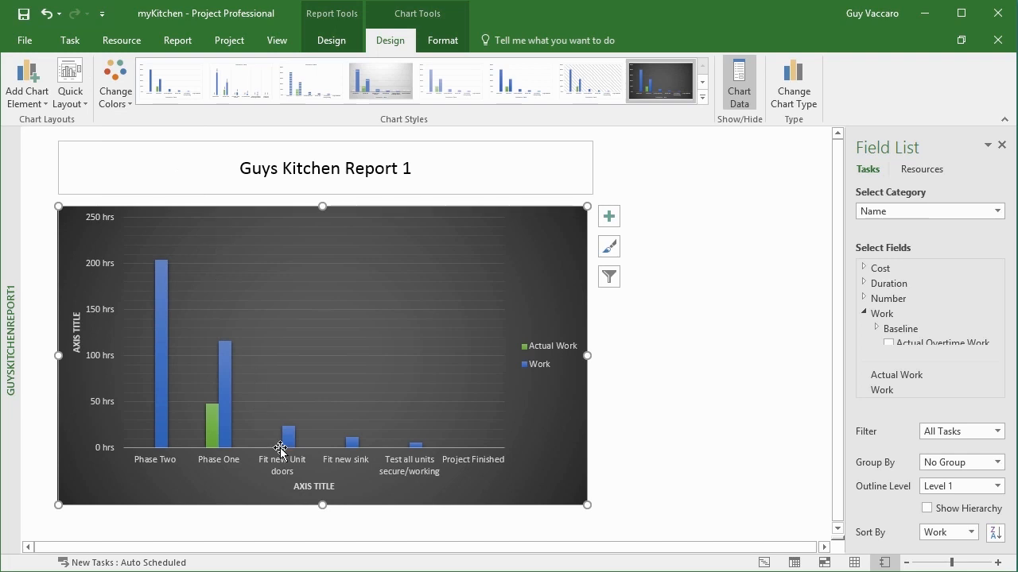
left_click(324, 489)
left_click(46, 106)
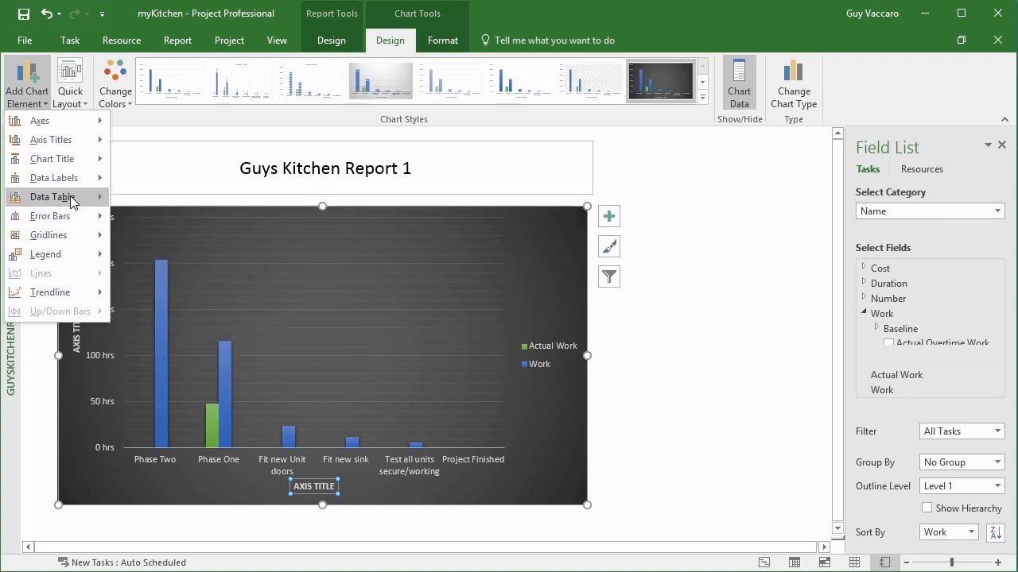
mouse_move(72, 180)
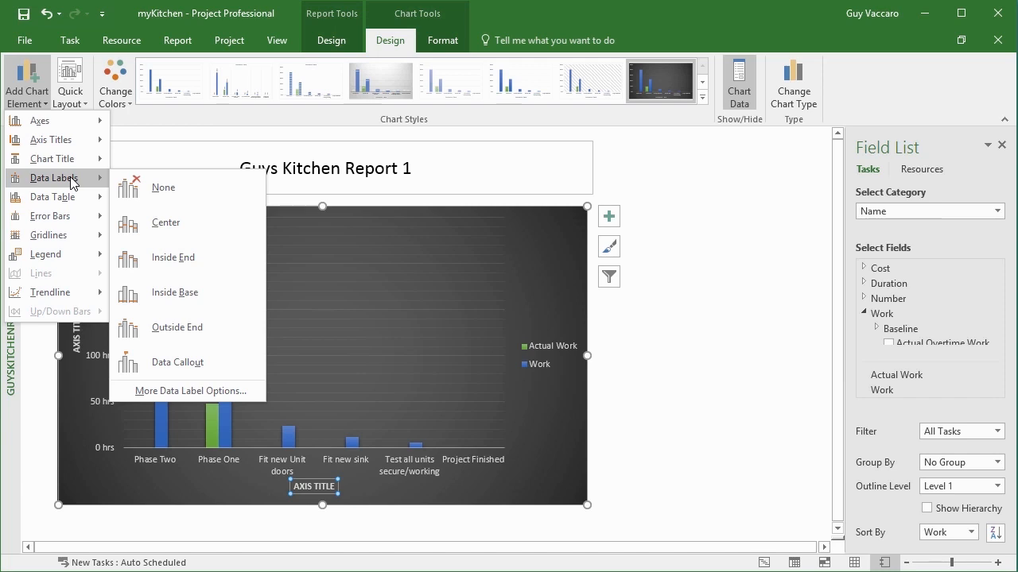
left_click(442, 44)
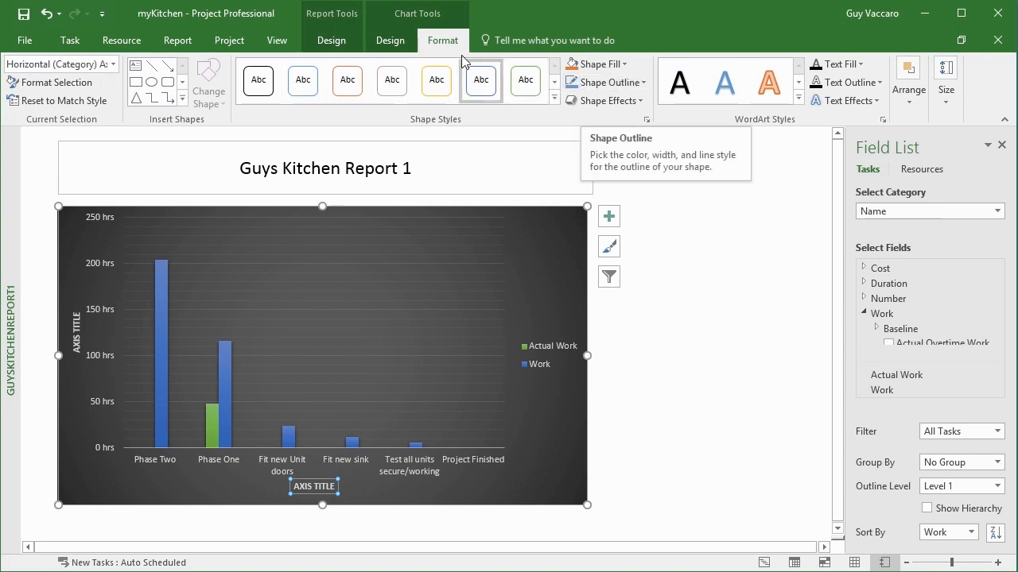
Step: Change the column chart's type to 3-D Pie
left_click(390, 39)
left_click(795, 83)
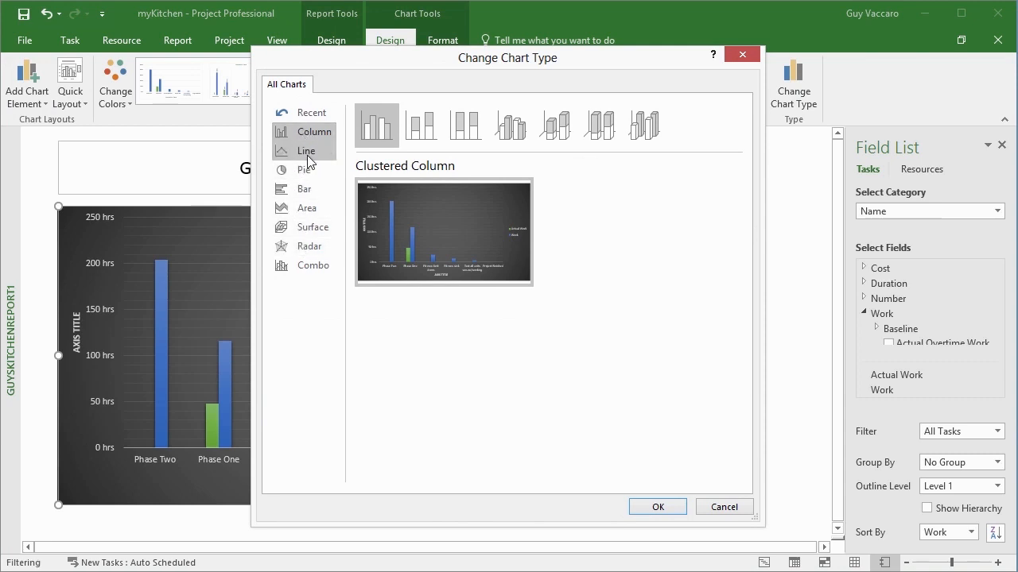
left_click(314, 158)
left_click(310, 168)
left_click(422, 127)
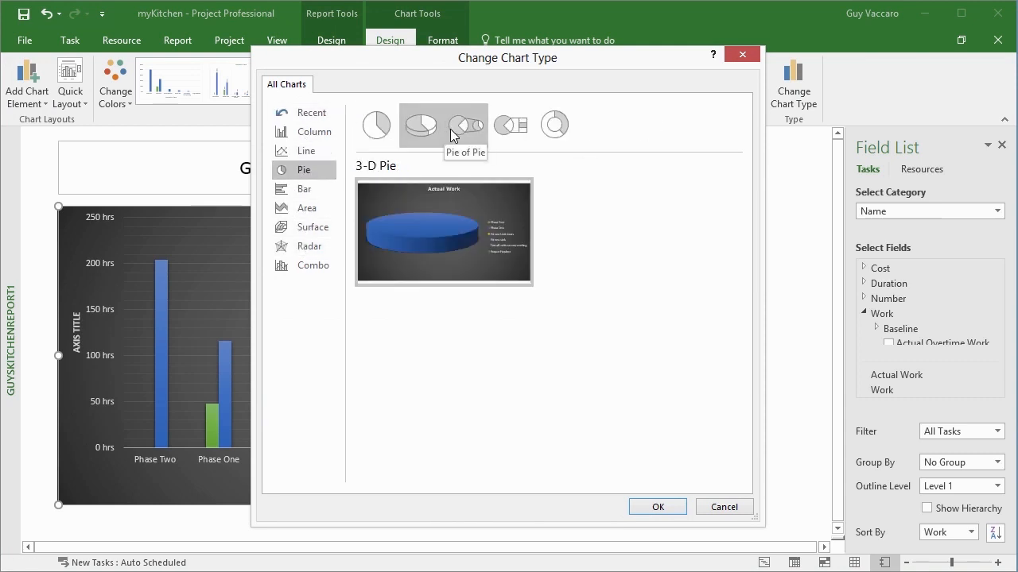
left_click(455, 134)
left_click(409, 127)
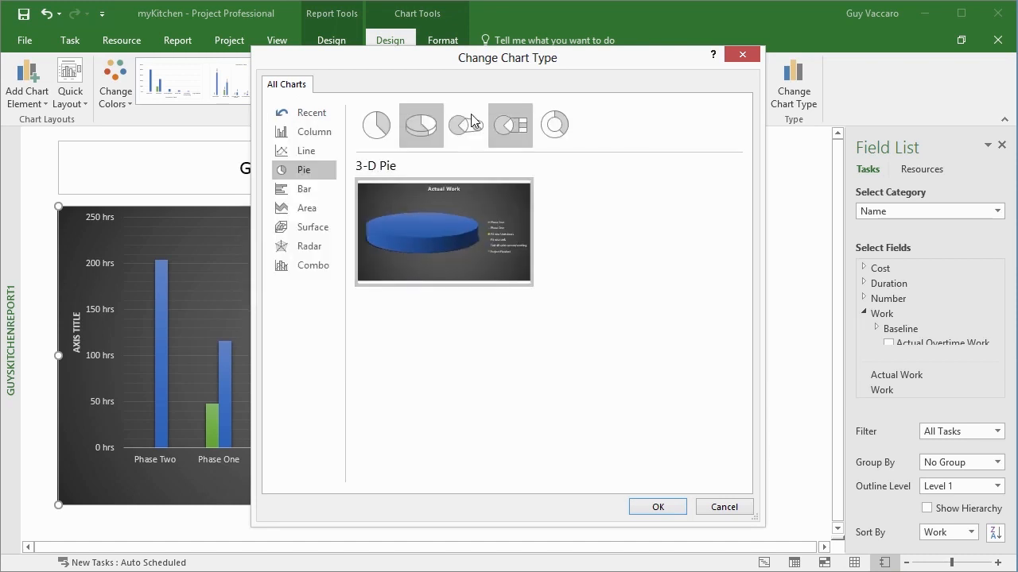
left_click(666, 509)
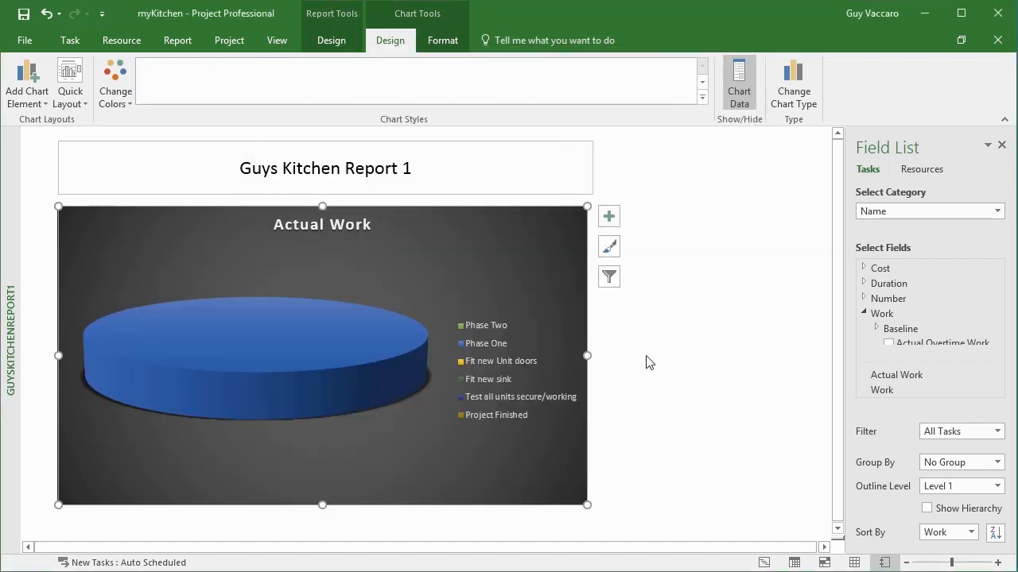
Step: Change the chart's type to Doughnut
left_click(783, 99)
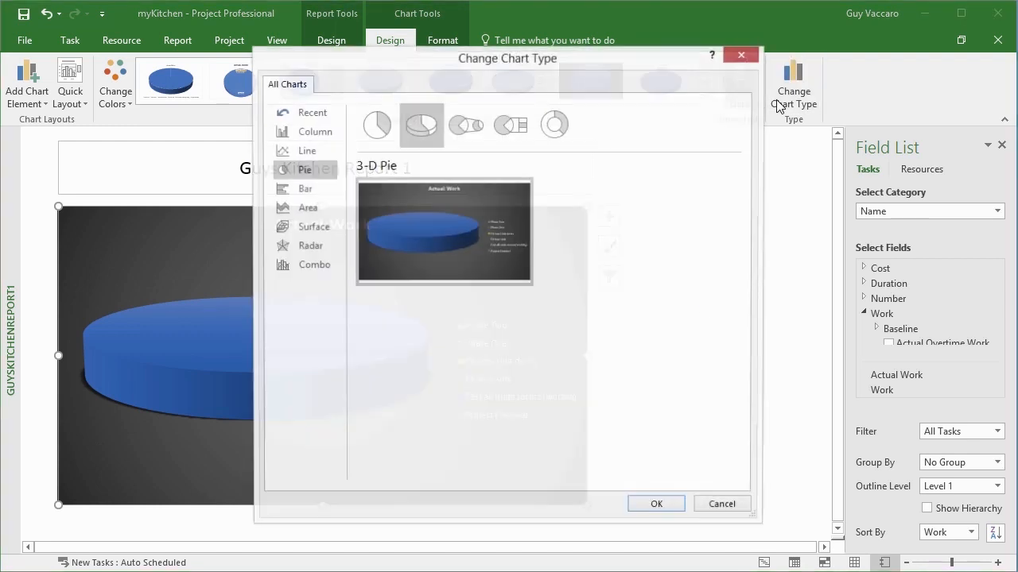
left_click(568, 126)
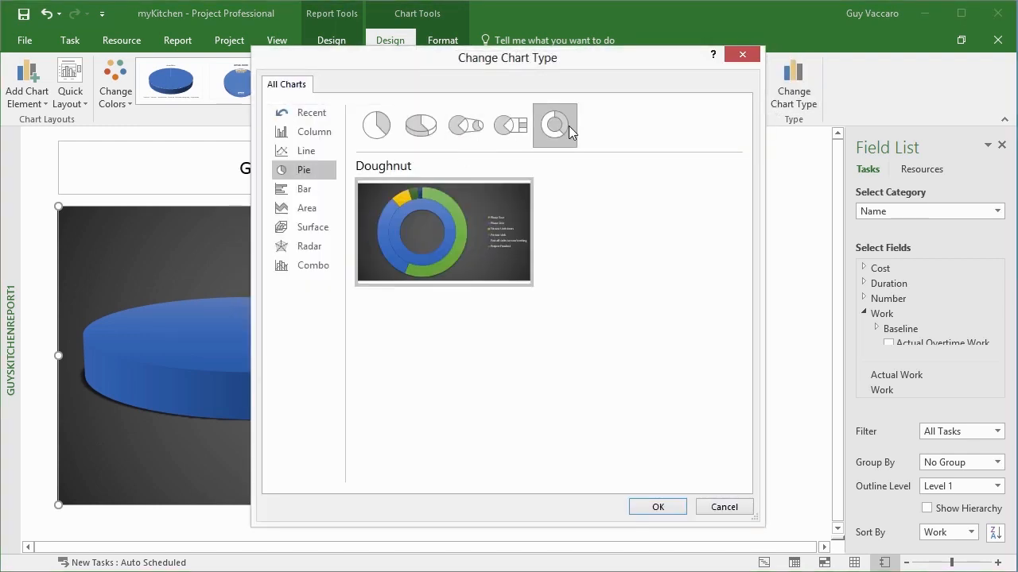
left_click(672, 507)
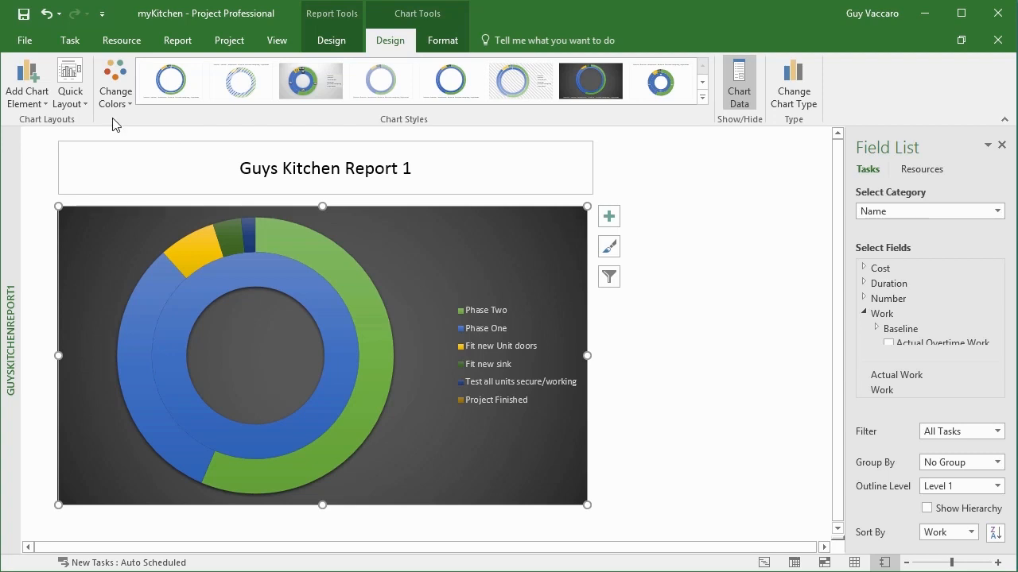
Step: Switch to the Gantt Chart view and reopen the custom report GuysKitchenReport1
left_click(70, 40)
left_click(22, 80)
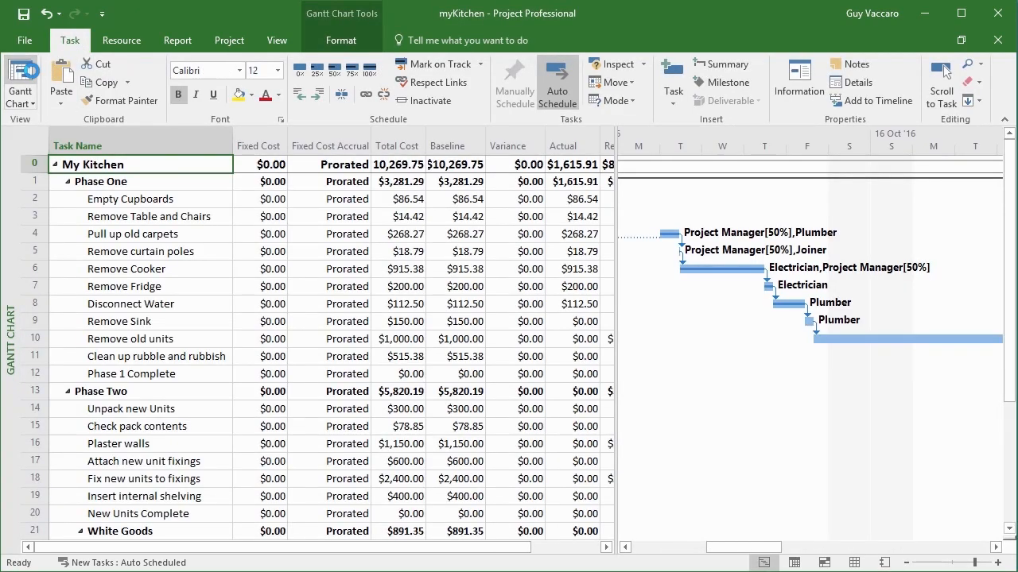
left_click(187, 46)
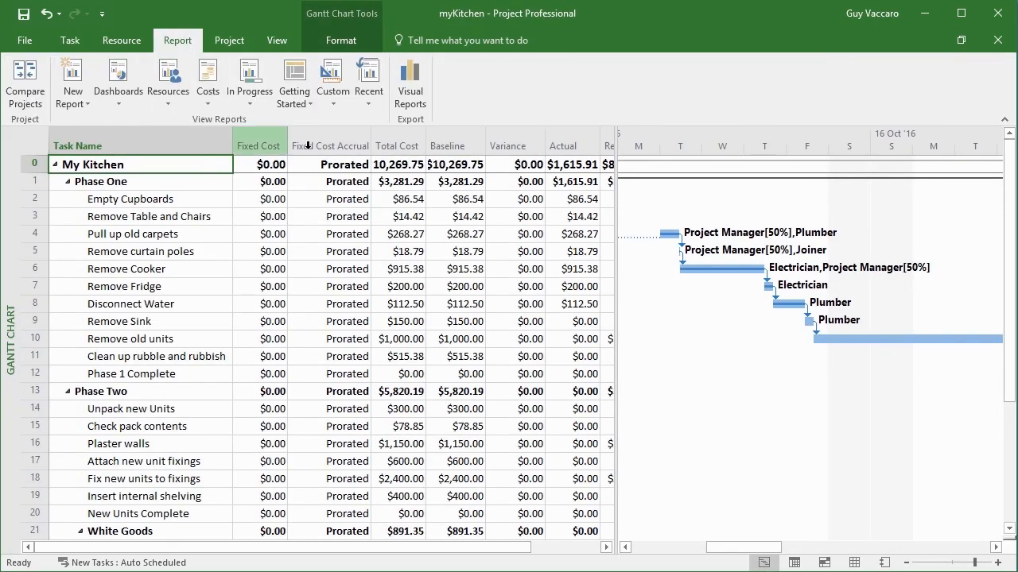
left_click(332, 100)
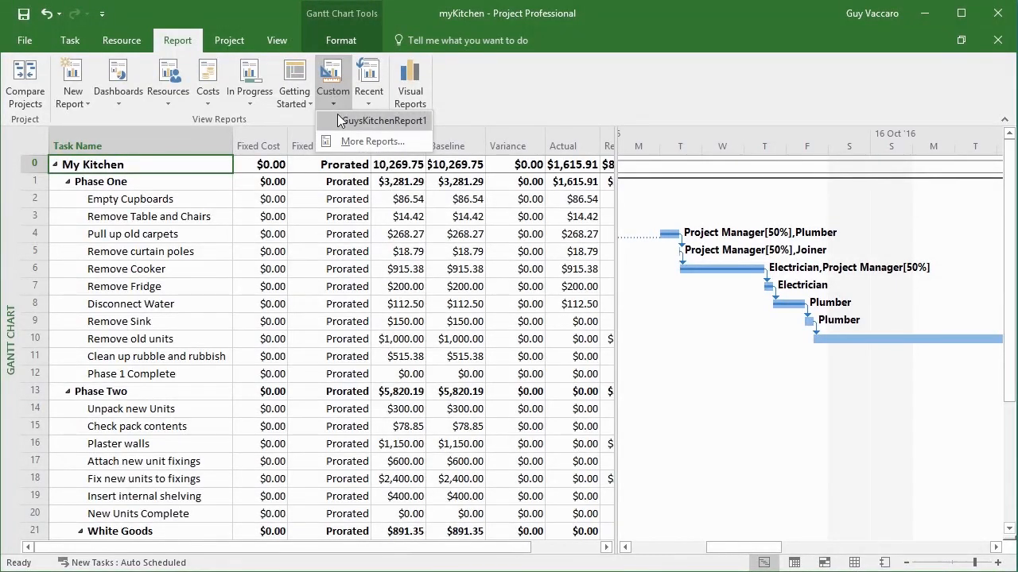
left_click(377, 121)
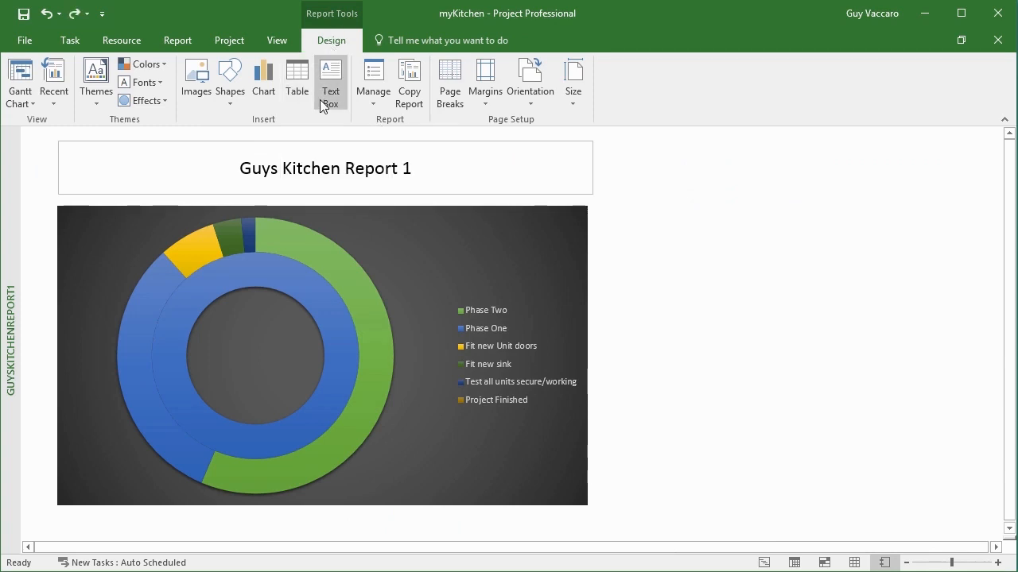
left_click(230, 101)
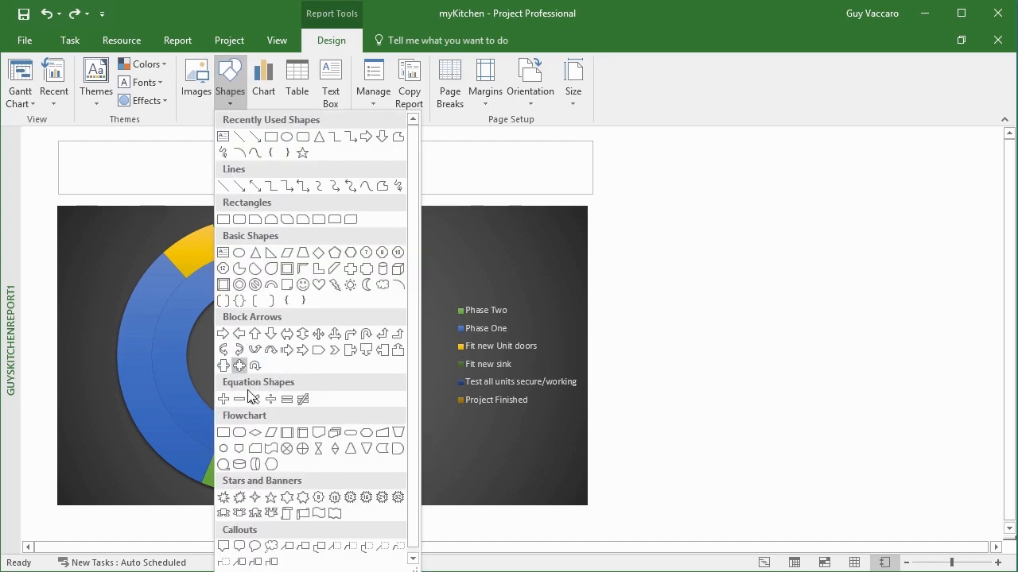
left_click(229, 103)
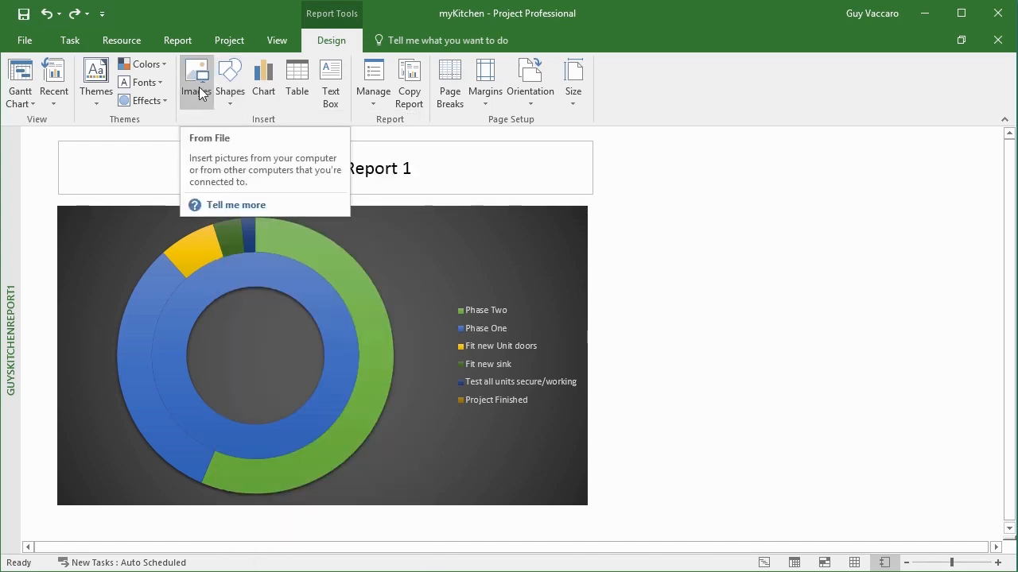
Step: Insert a pie chart and fit it into the free space to the right of the title box and doughnut chart
left_click(261, 85)
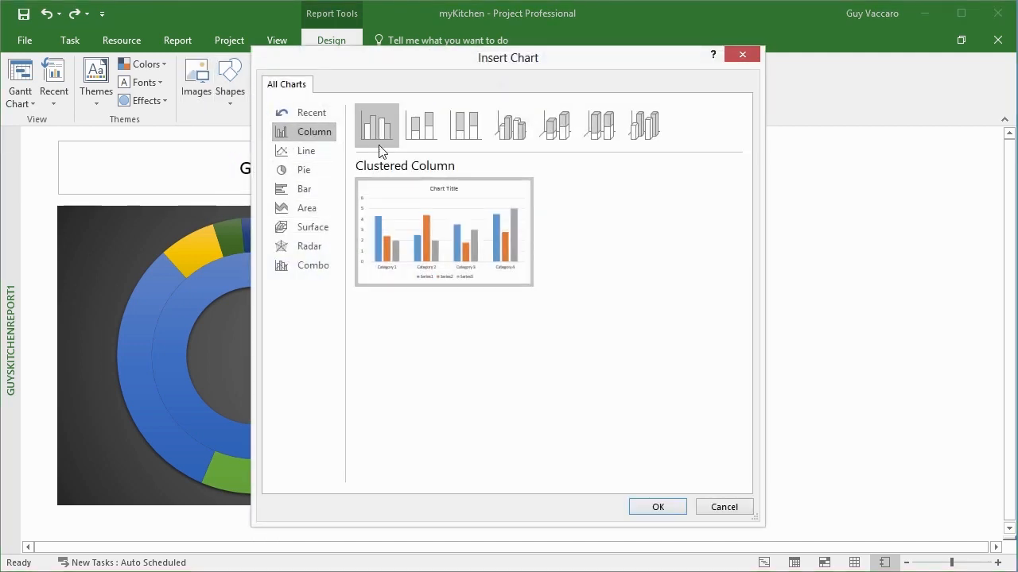
left_click(307, 168)
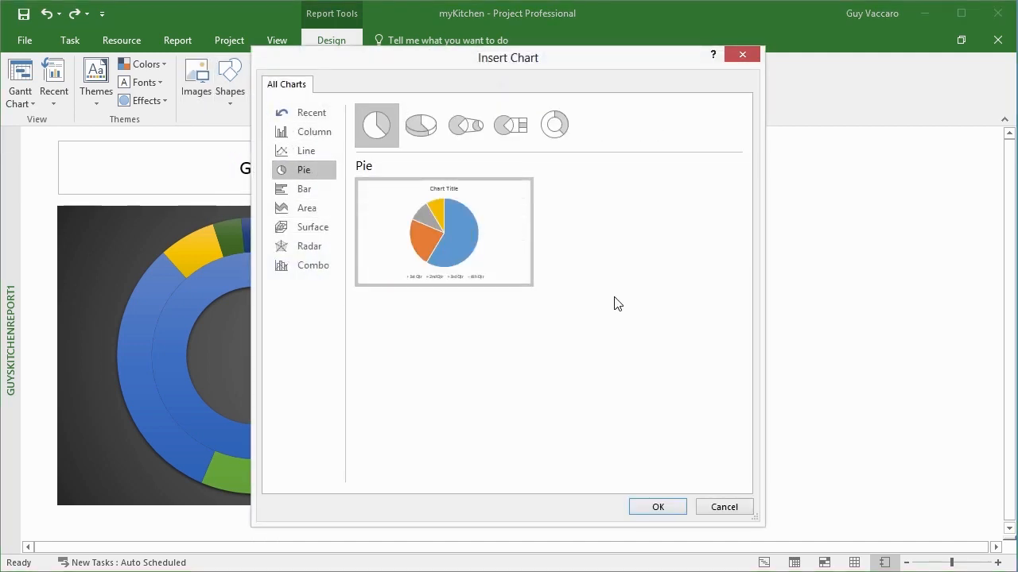
left_click(668, 504)
left_click_drag(602, 291, 722, 213)
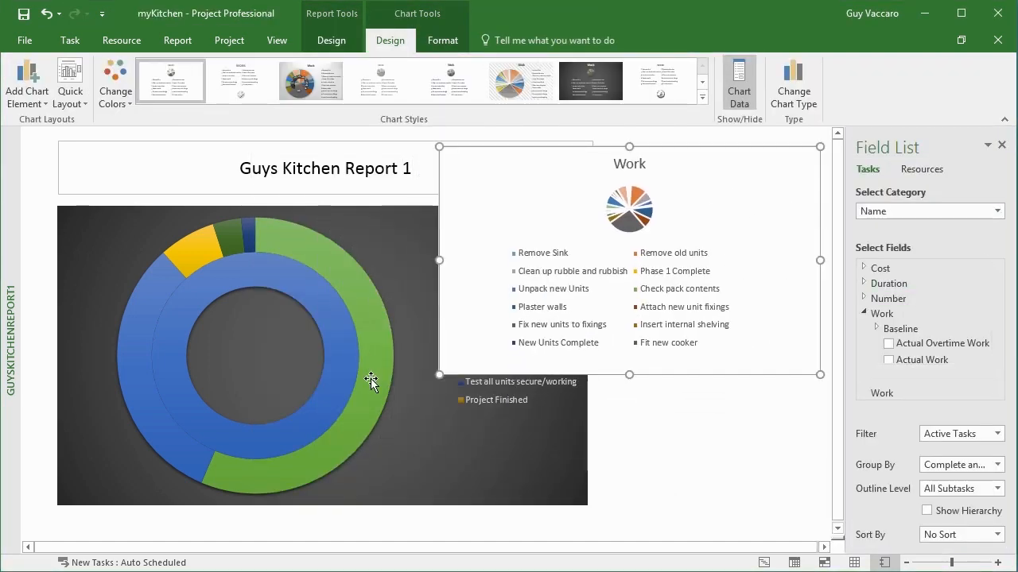
left_click_drag(436, 383, 604, 503)
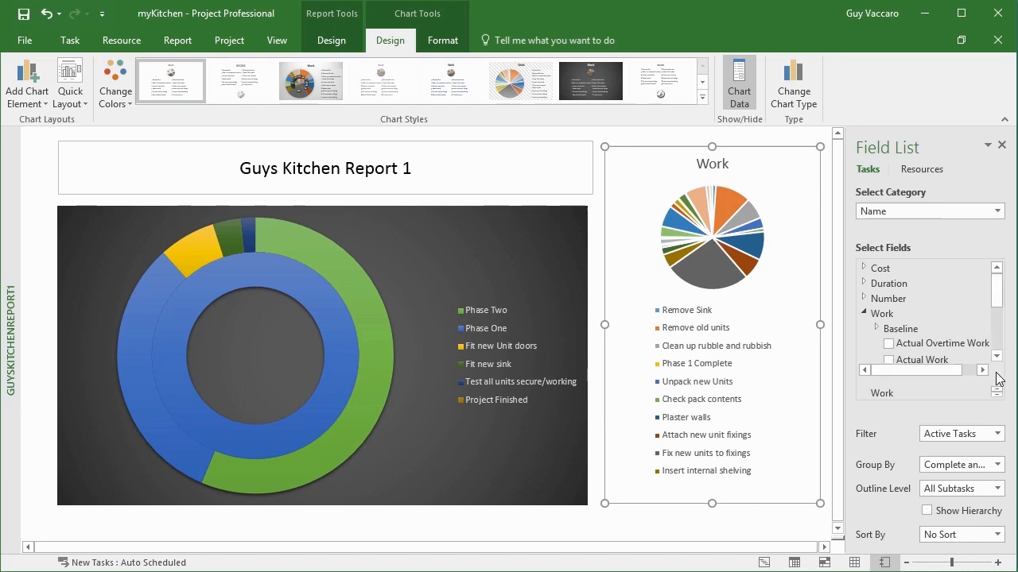
Step: Review the pie chart's available work fields and switch its data source from tasks to resources, keeping the Work field
left_click(997, 356)
left_click(997, 356)
left_click(996, 356)
left_click(997, 355)
left_click(996, 355)
left_click(996, 356)
left_click(997, 356)
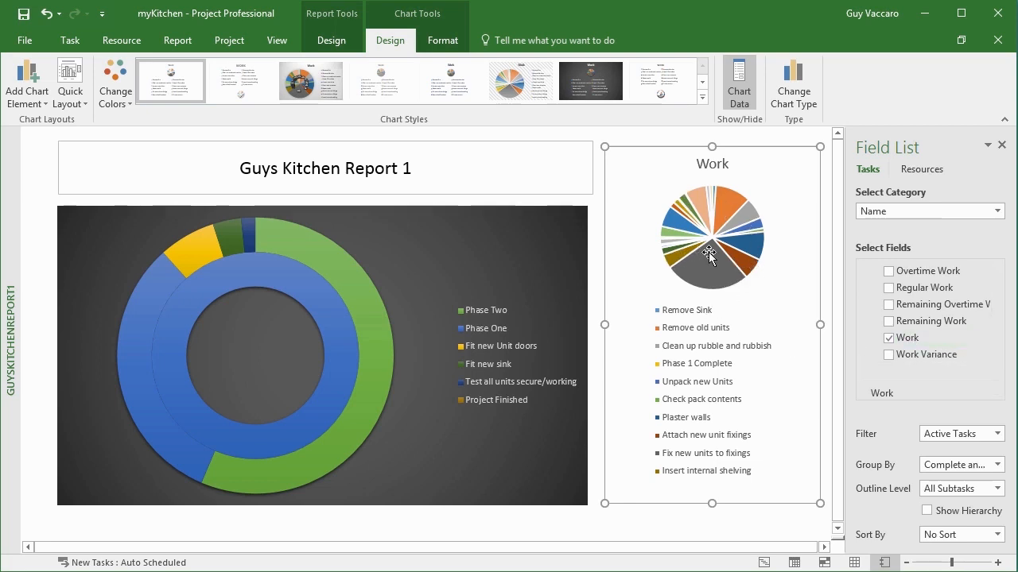
left_click(927, 166)
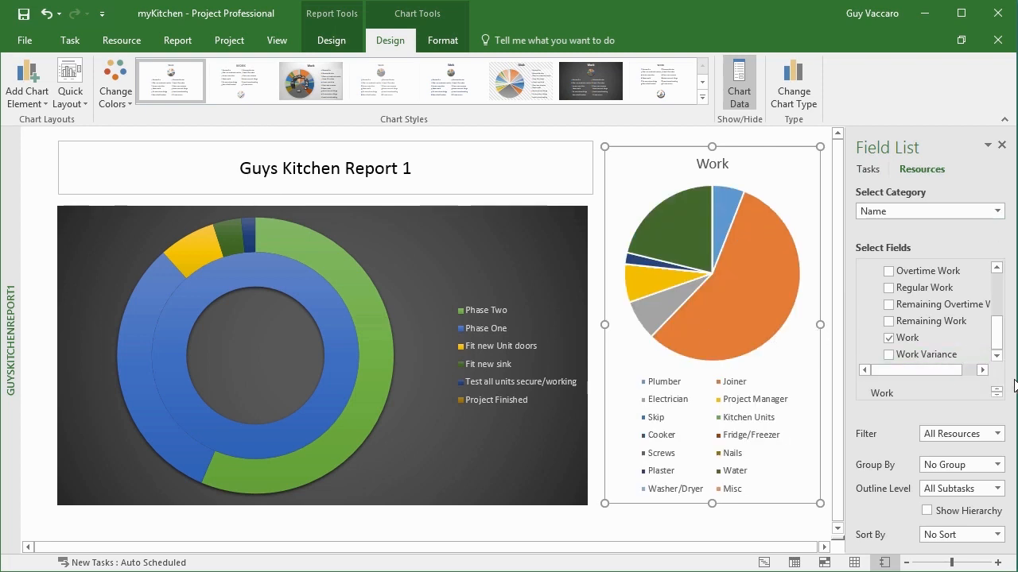
Step: Change the pie chart's title to RESOURCES
left_click(730, 168)
double_click(715, 164)
type("RESOURCES")
left_click(783, 167)
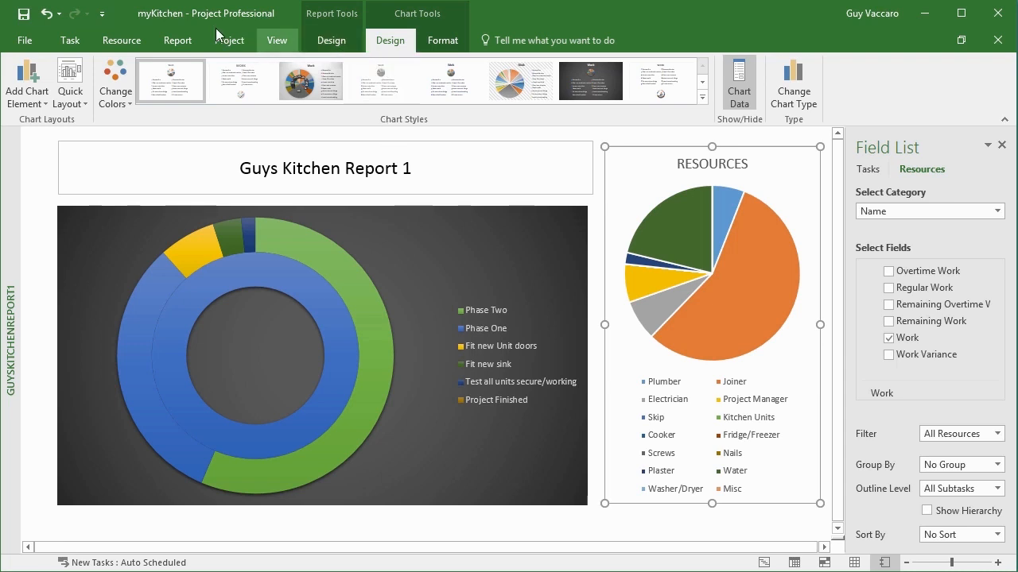
Step: Preview how the report will print and return to the report page
left_click(25, 40)
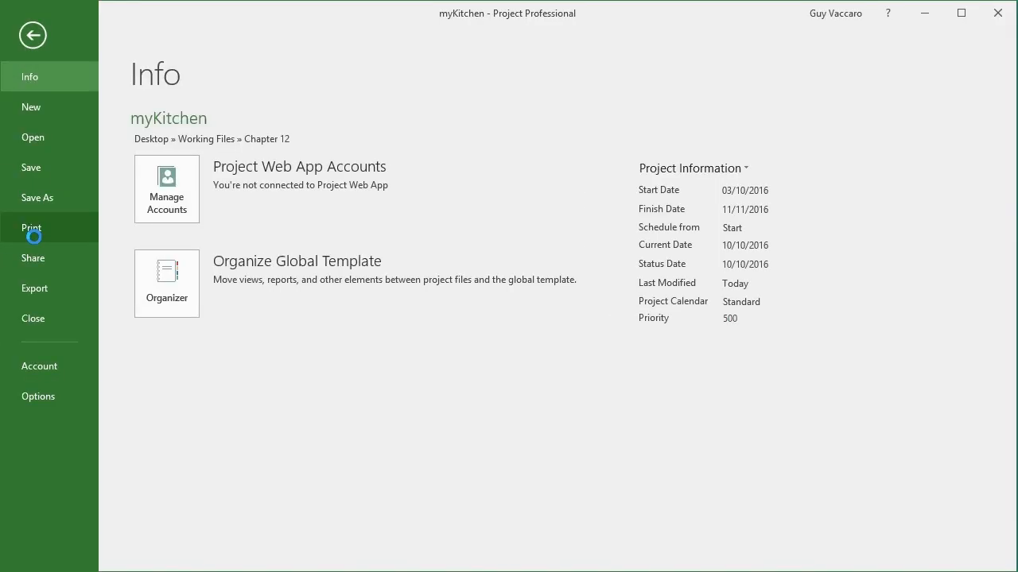
left_click(32, 231)
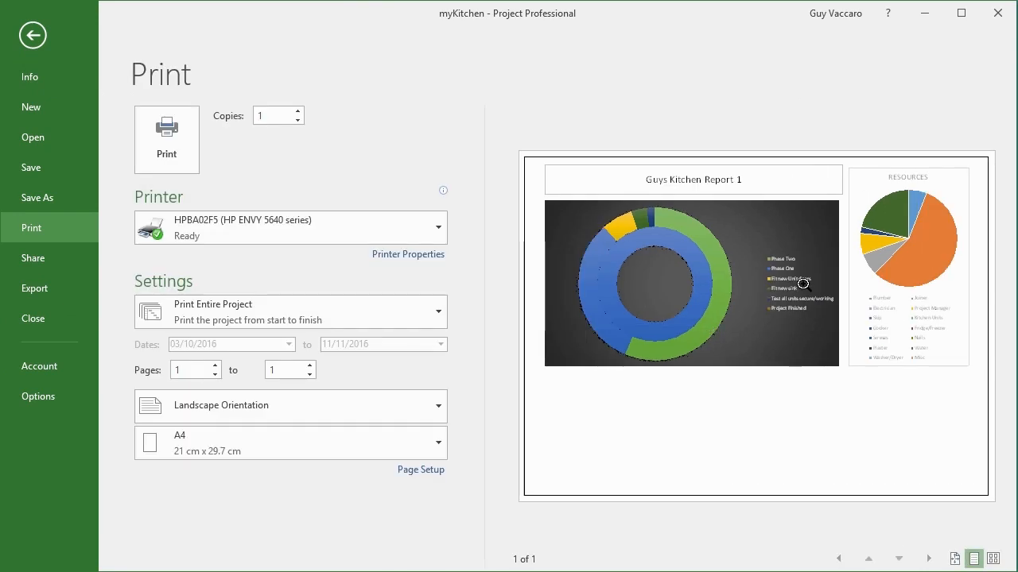
left_click(29, 291)
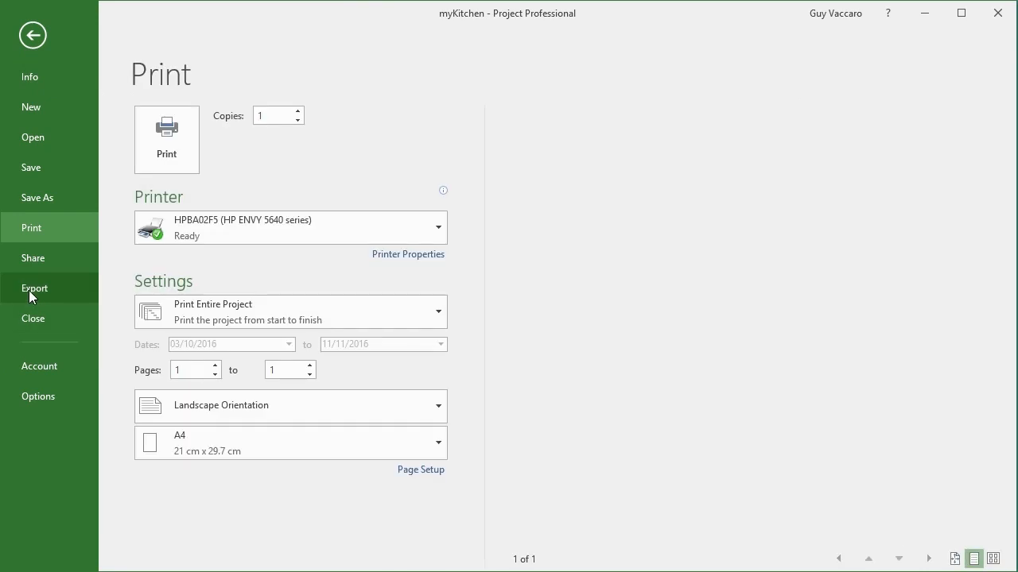
left_click(28, 40)
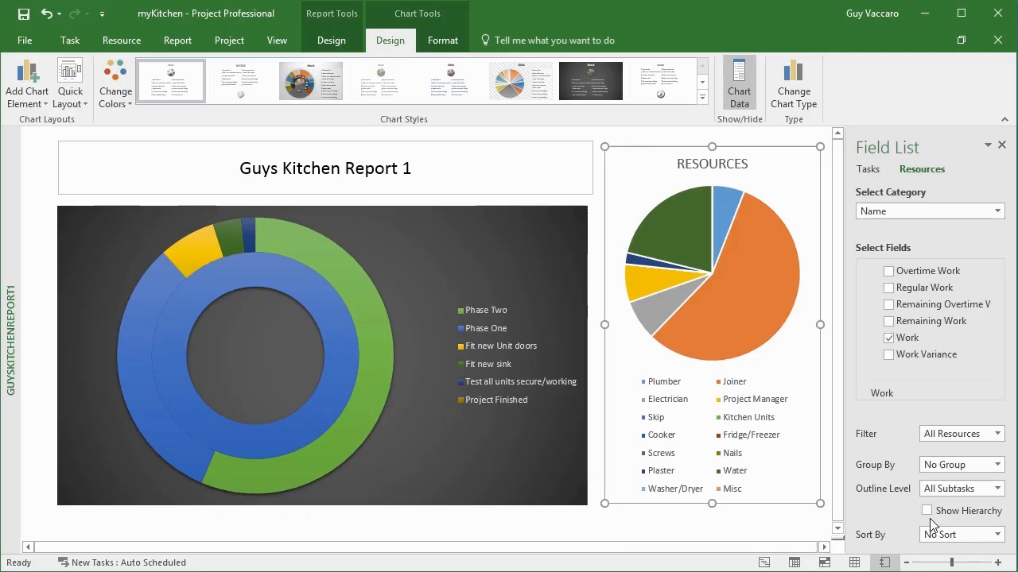
Step: View the saved custom reports in the full reports list and close it without choosing one
left_click(177, 40)
left_click(334, 99)
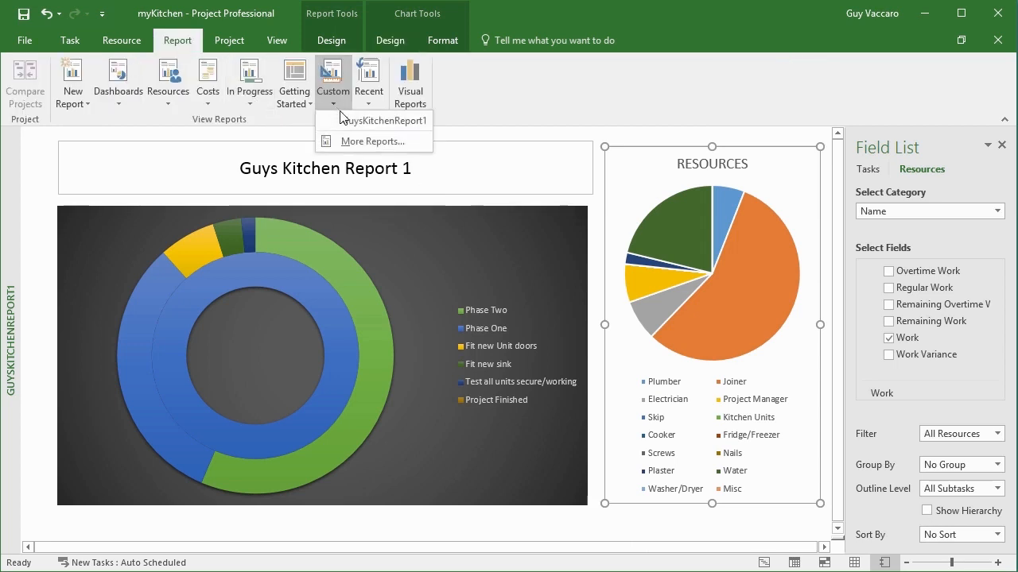
left_click(376, 139)
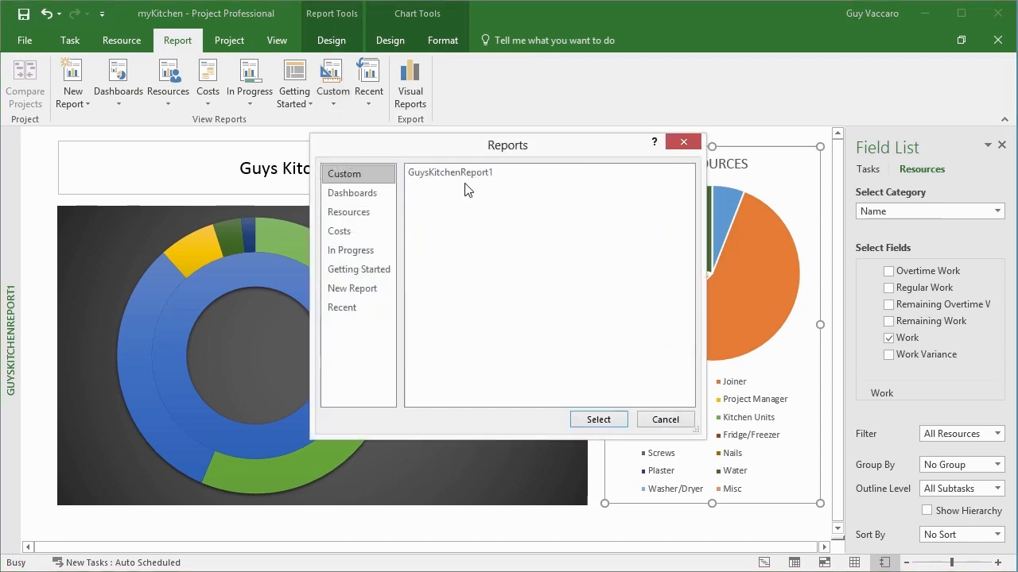
left_click(665, 420)
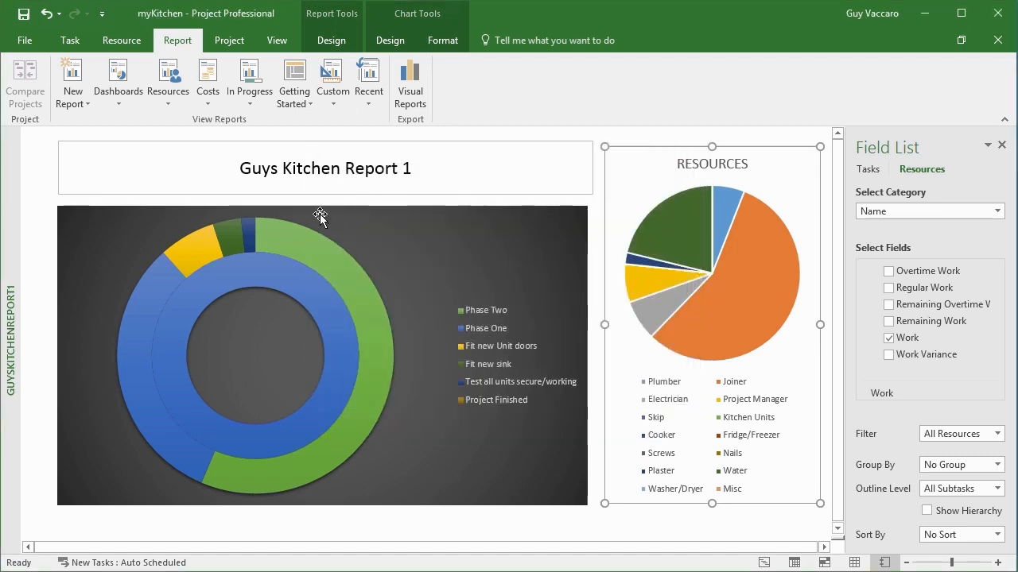
Step: Rename the report as GuysKitchenReportSummary and check its new name among the custom reports
left_click(322, 47)
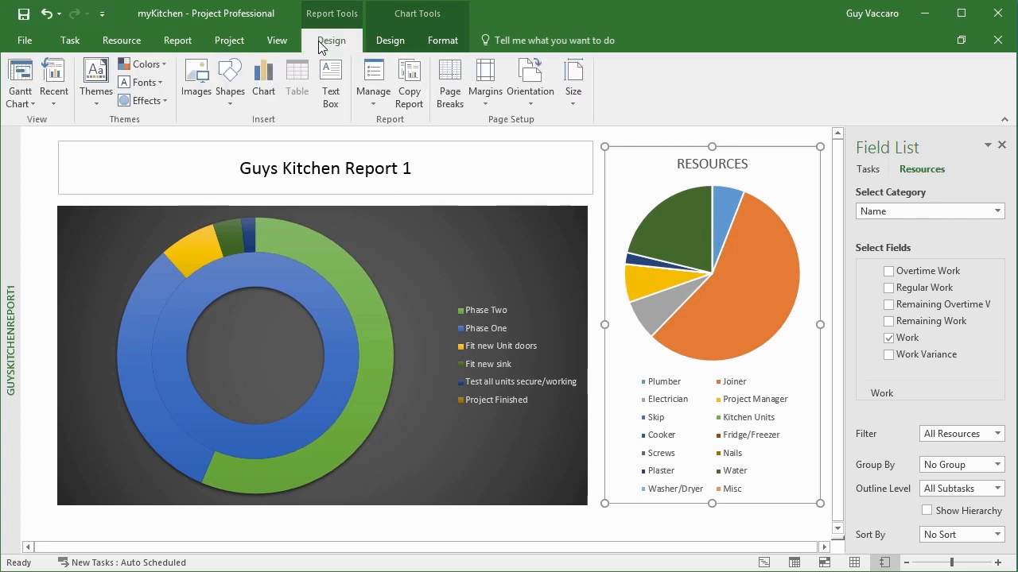
left_click(379, 105)
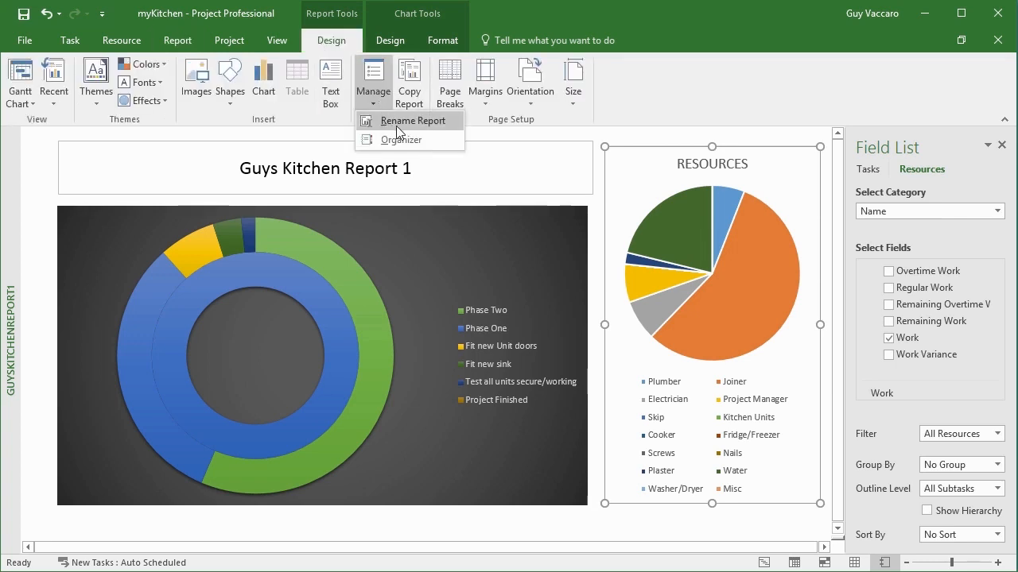
left_click(396, 126)
left_click(505, 290)
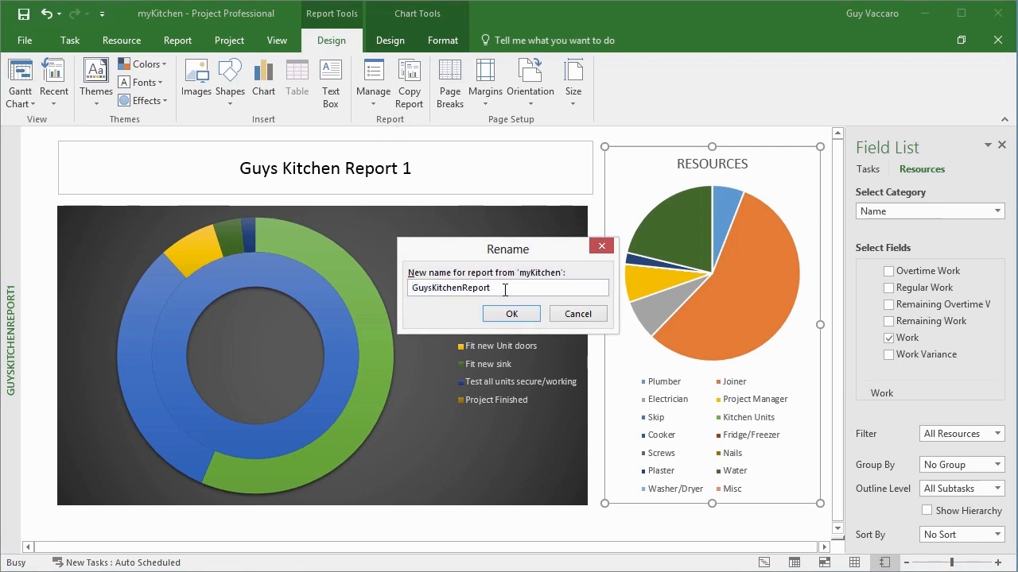
type("Summary")
left_click(501, 321)
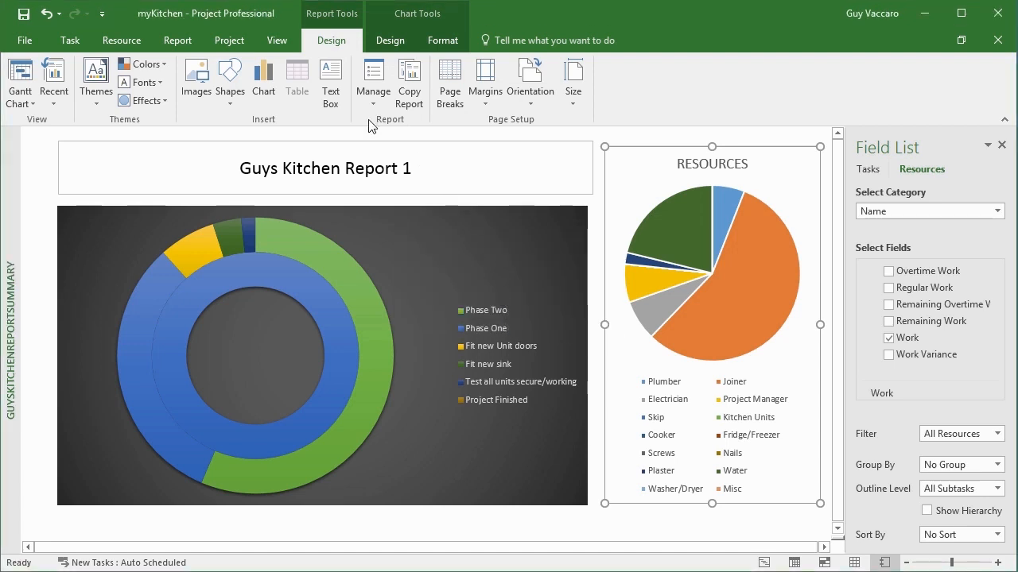
left_click(177, 40)
left_click(344, 101)
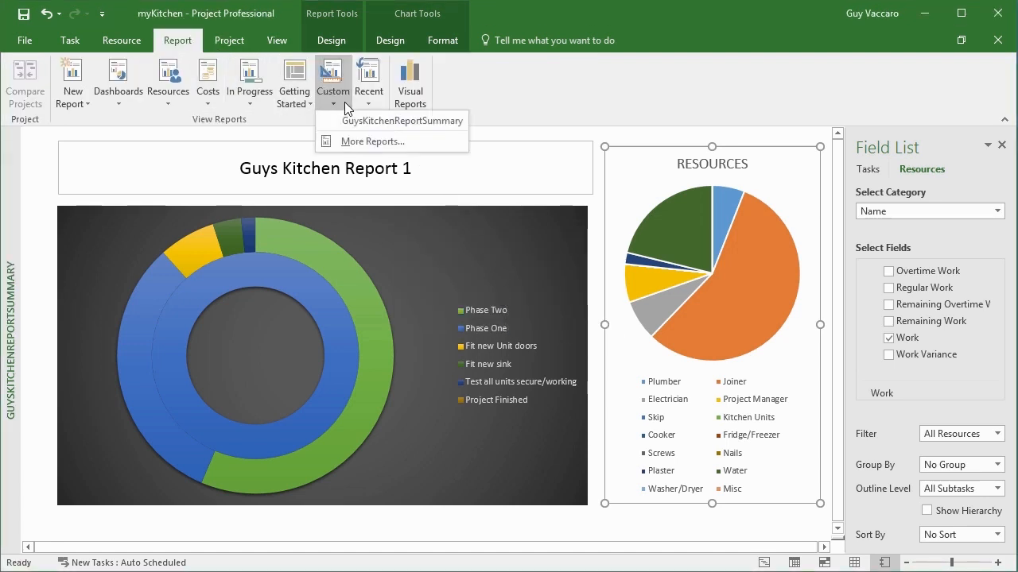
Step: Check the report management options and switch from the custom report to the Gantt Chart view
left_click(344, 120)
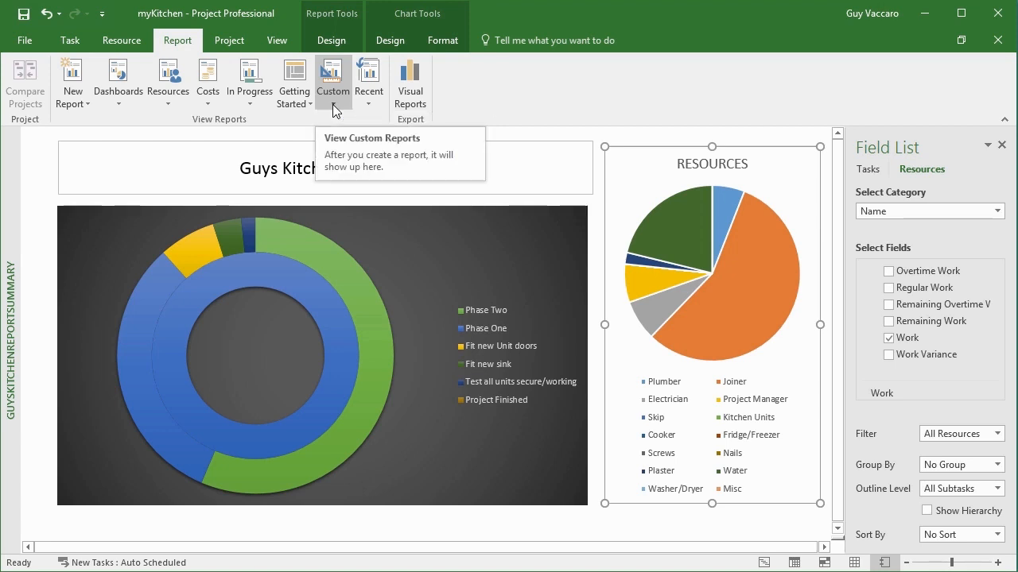
left_click(331, 41)
left_click(387, 108)
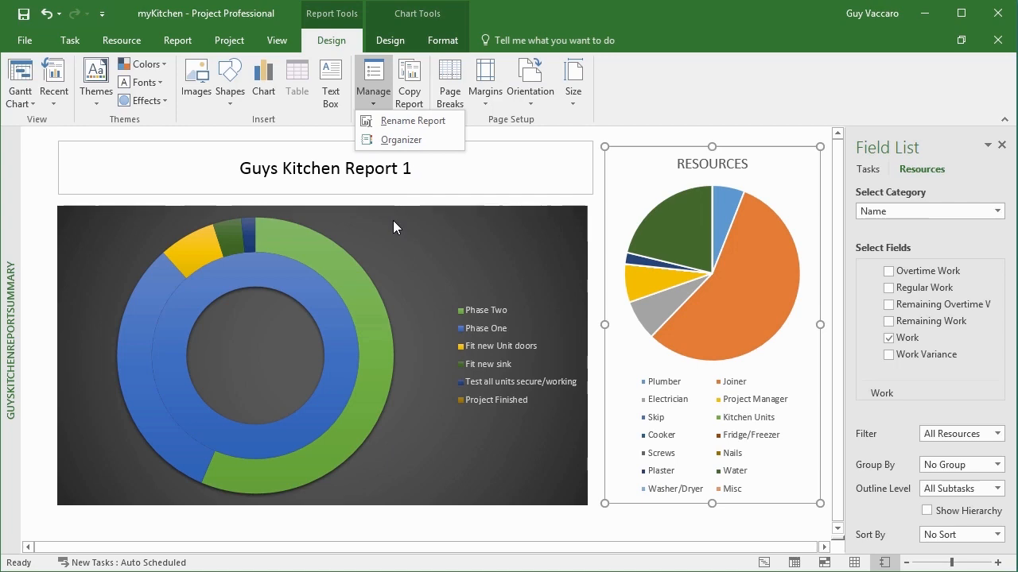
left_click(18, 72)
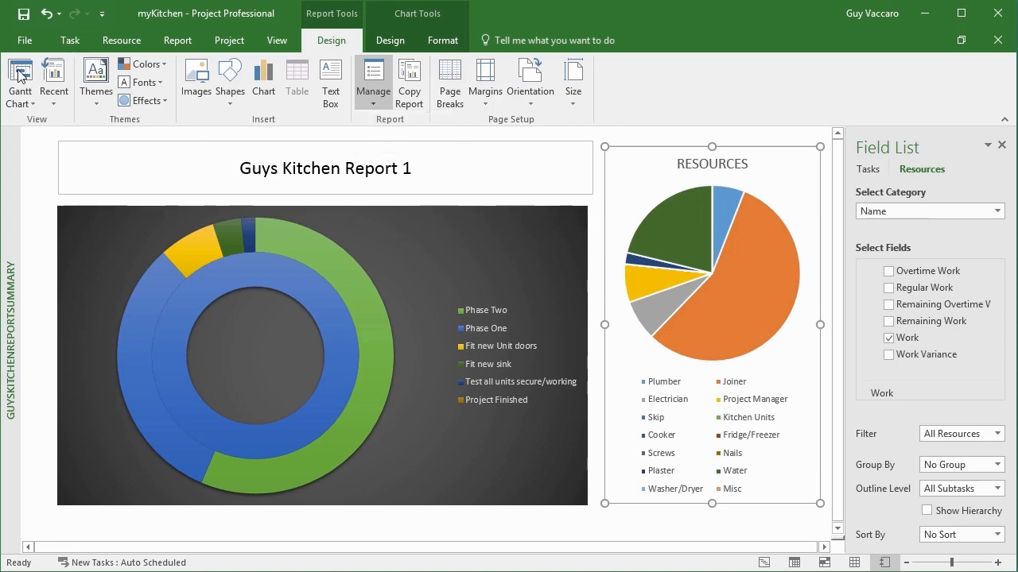
left_click(19, 72)
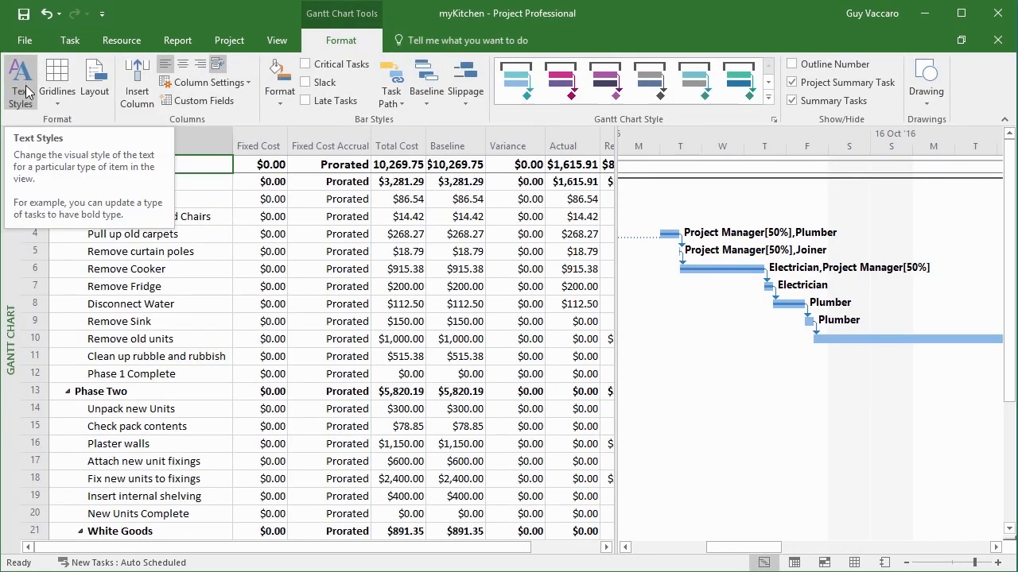
Step: Delete the GuysKitchenReportSummary report from the myKitchen project using the Organizer and close the Organizer
left_click(25, 41)
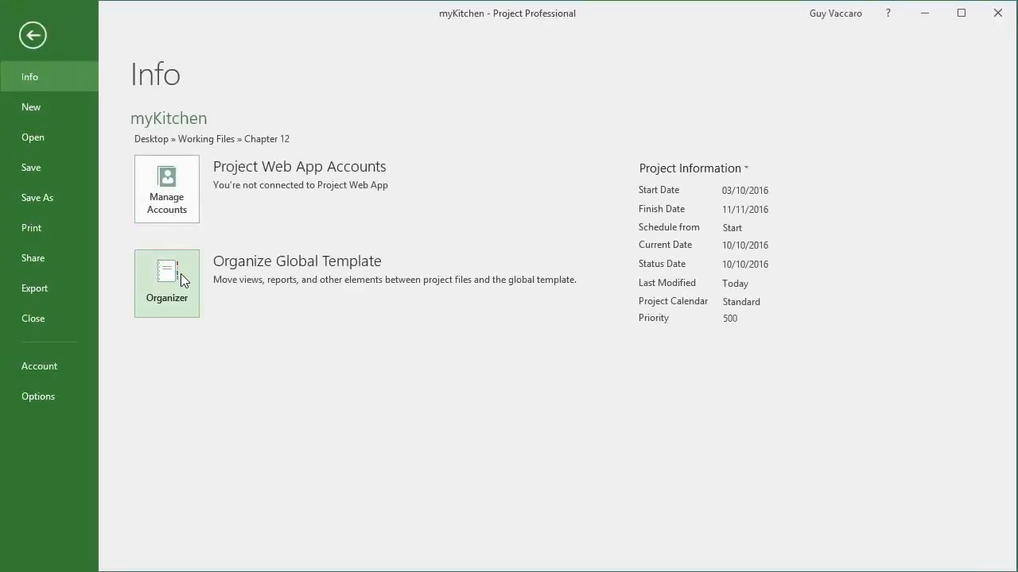
left_click(180, 273)
left_click(319, 187)
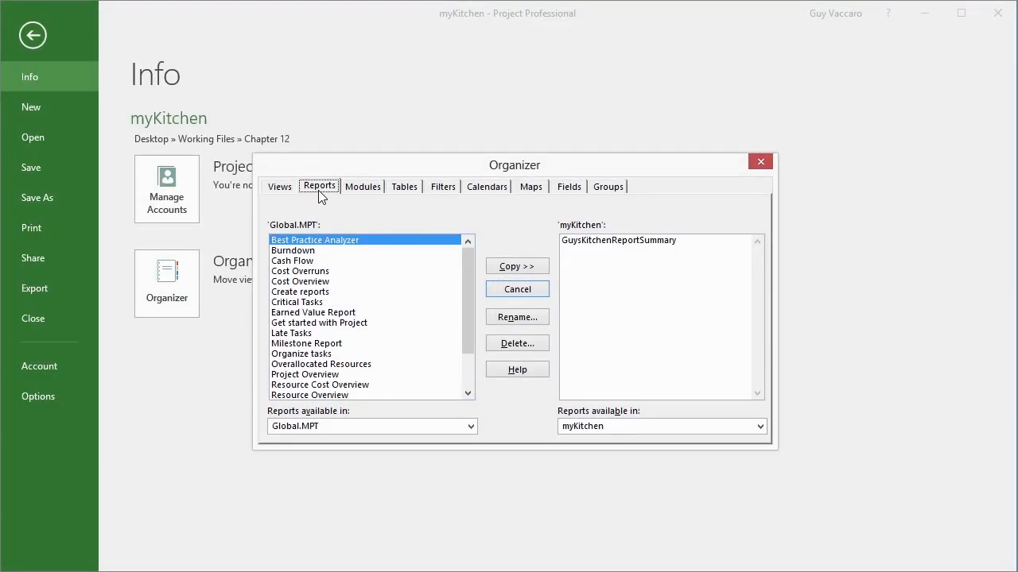
left_click(620, 241)
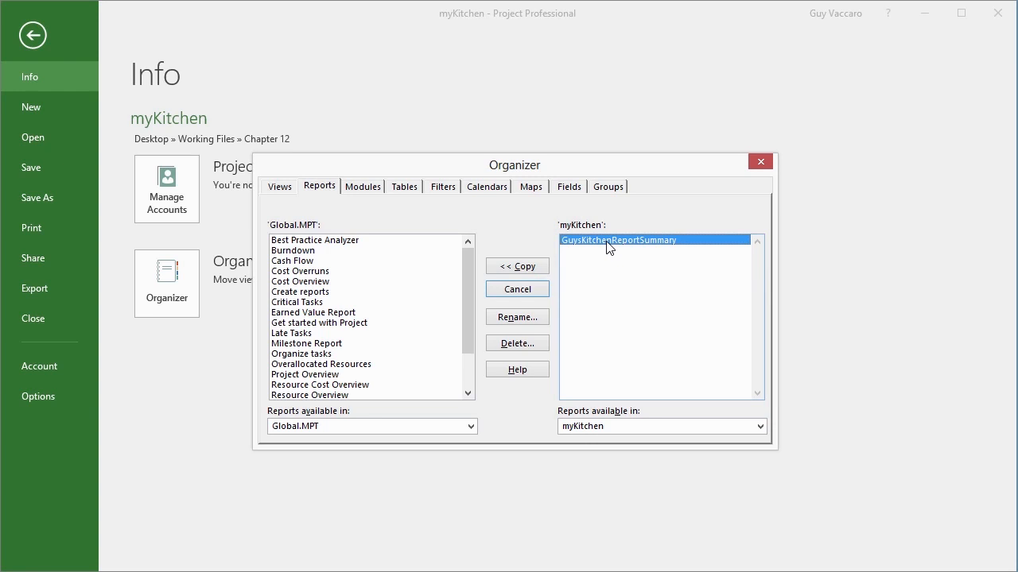
left_click(519, 345)
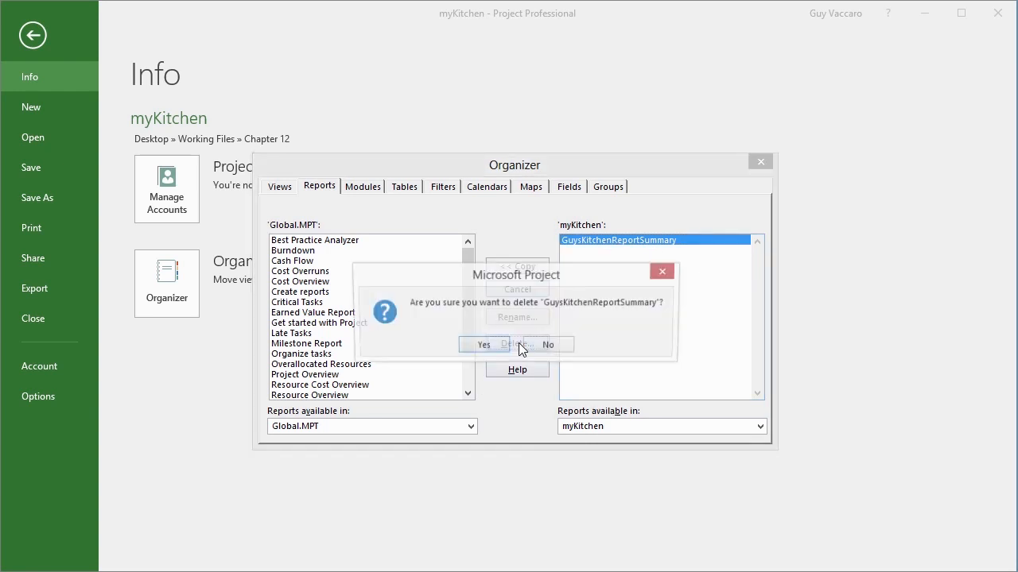
left_click(482, 346)
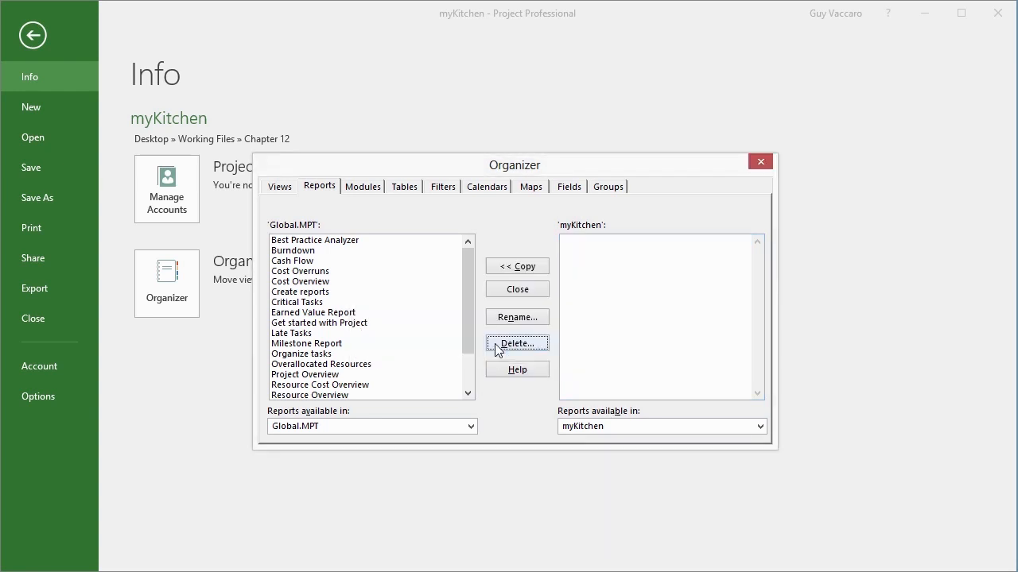
left_click(760, 162)
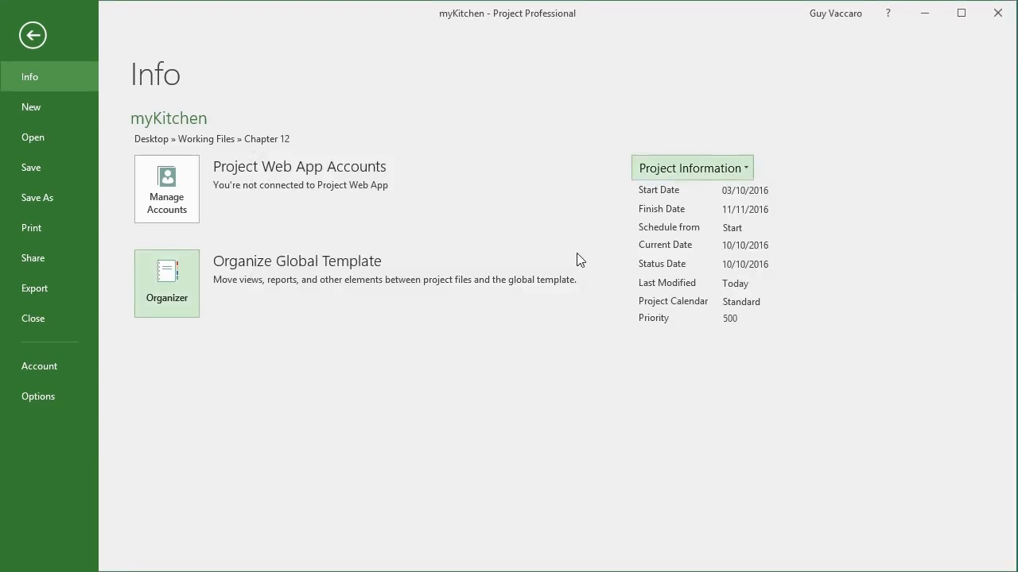
Step: Return to the project and check which custom reports are listed
left_click(39, 42)
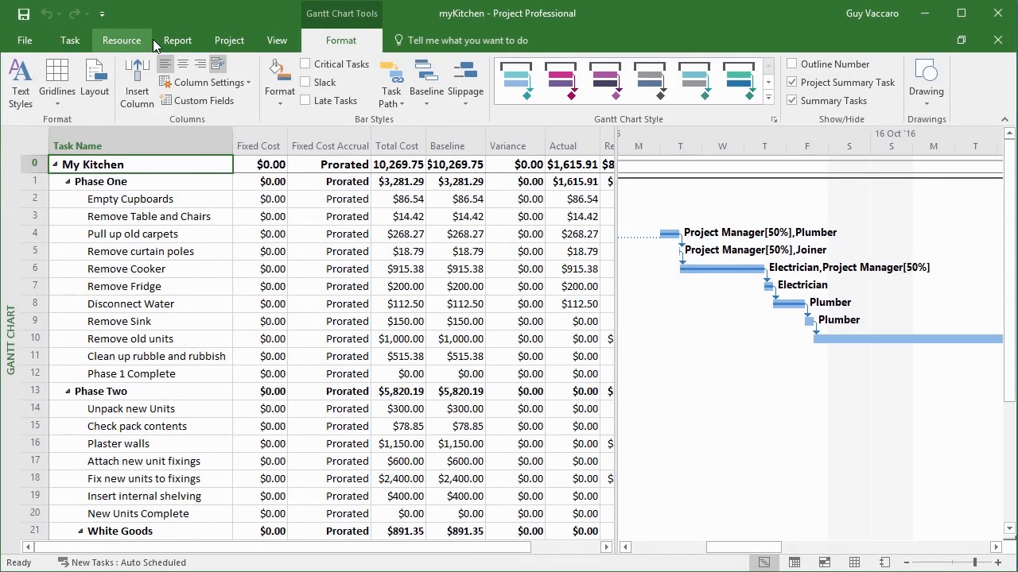
left_click(177, 40)
left_click(343, 95)
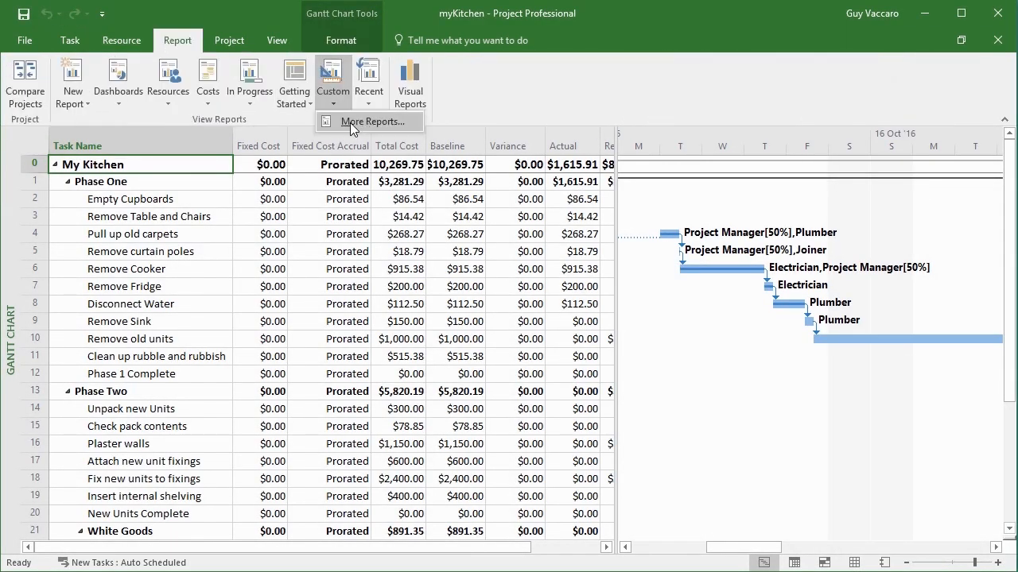
left_click(340, 106)
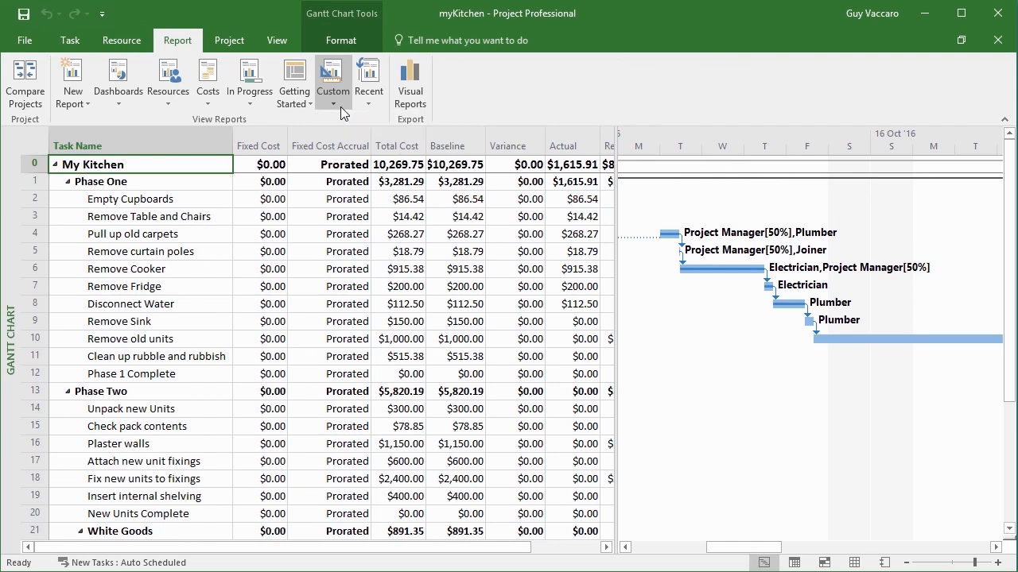
Step: Create a new blank report and accept its suggested name
left_click(74, 97)
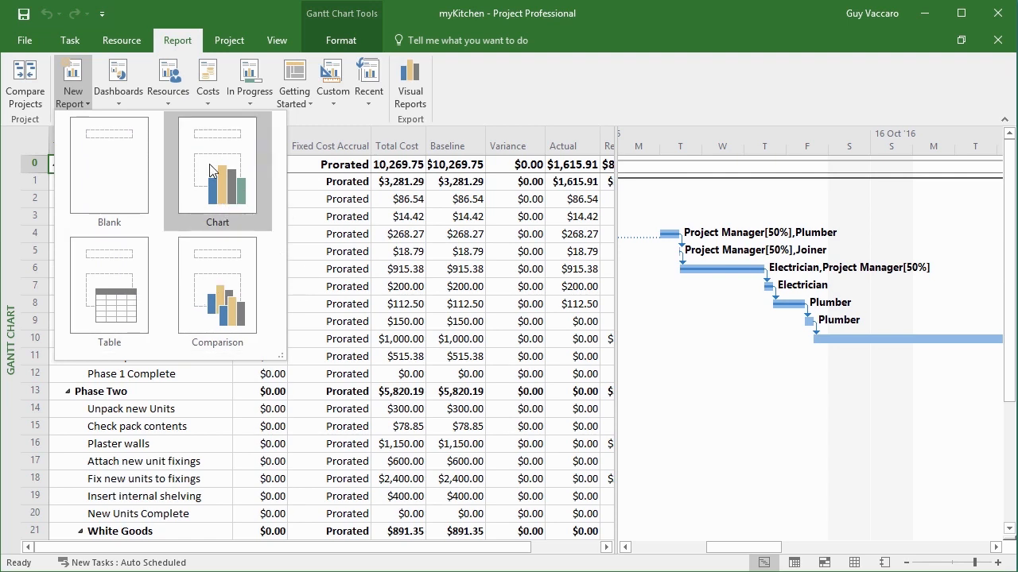
left_click(115, 179)
left_click(548, 307)
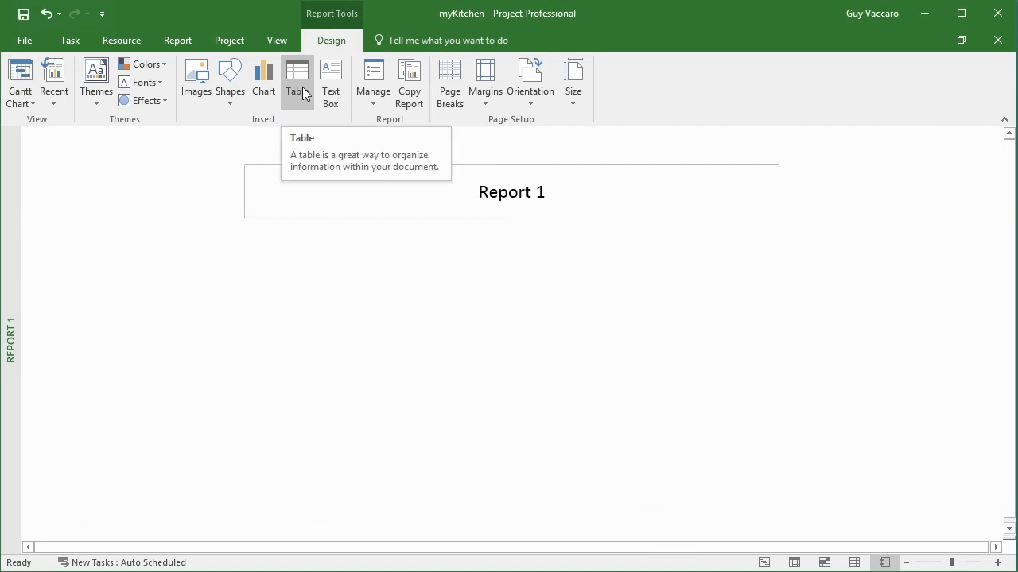
Step: Display the built-in Project Overview dashboard report
left_click(177, 42)
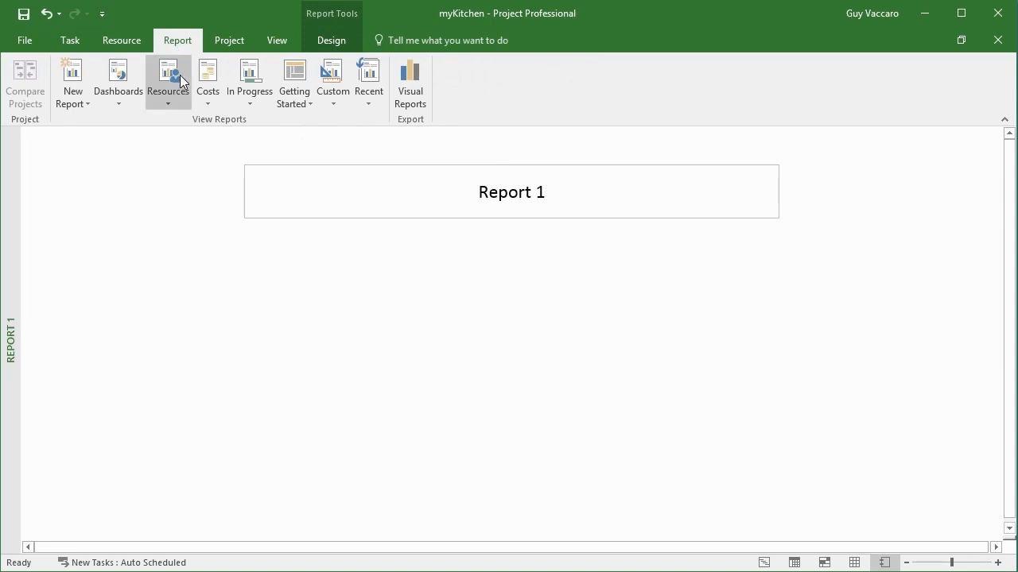
left_click(125, 103)
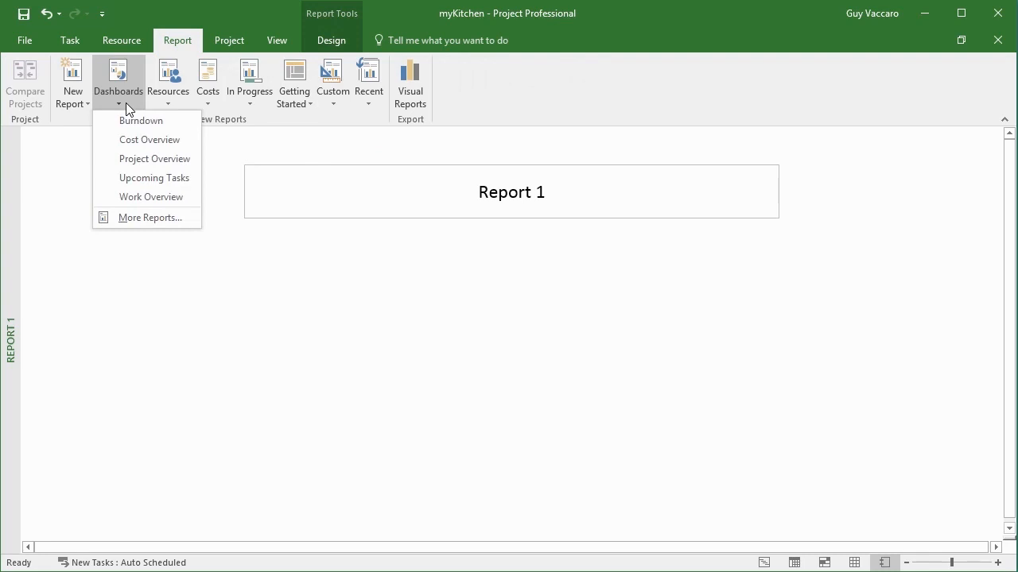
left_click(152, 161)
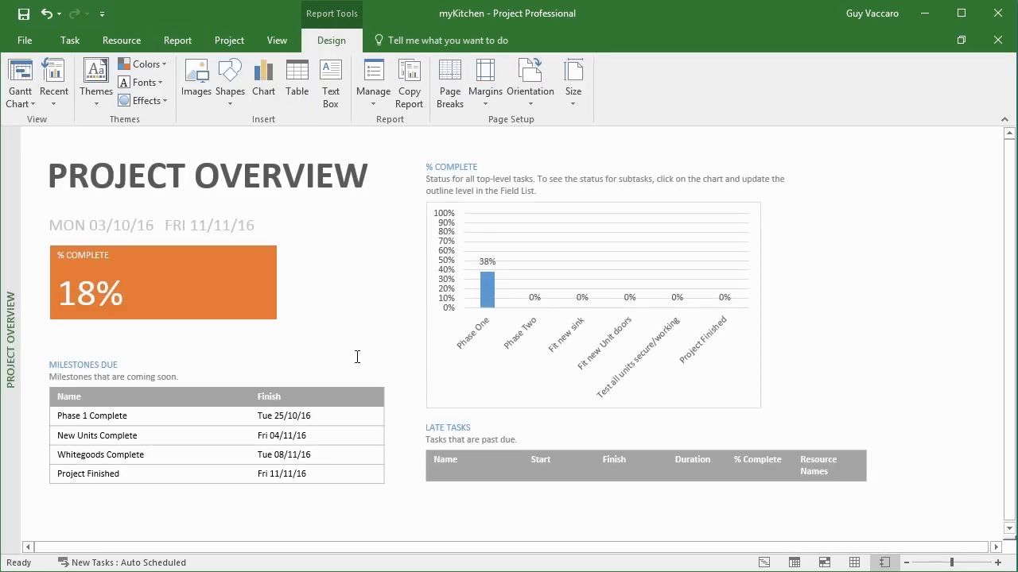